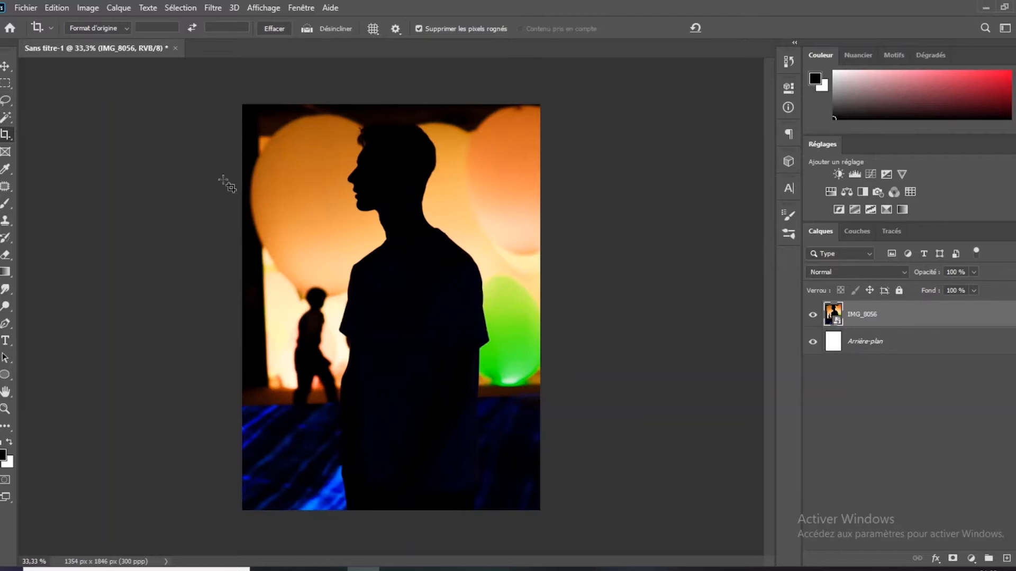
- Duplicate the IMG_8056 layer and place a lassoed copy of the orange balloon area over the background figure's head
key(ctrl+j)
key(l)
drag(176, 185, 219, 239)
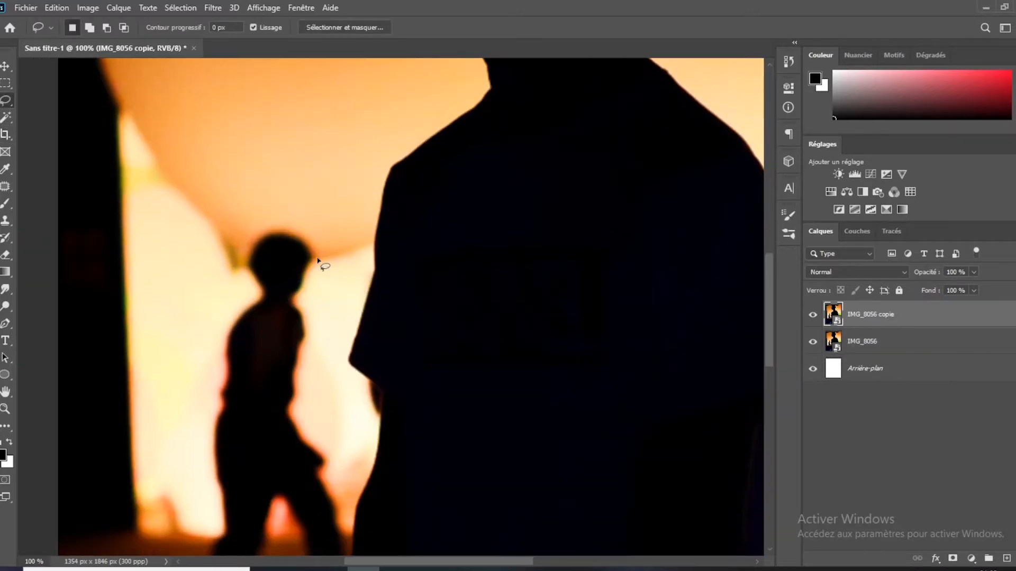
key(ctrl+j)
key(v)
mouse_move(322, 256)
mouse_down()
mouse_move(246, 271)
mouse_move(218, 255)
mouse_up()
- Warp the copied balloon patch so it covers the figure's head and follows the balloon's lower edge
key(ctrl+t)
right_click(311, 249)
click(344, 347)
drag(319, 257, 334, 259)
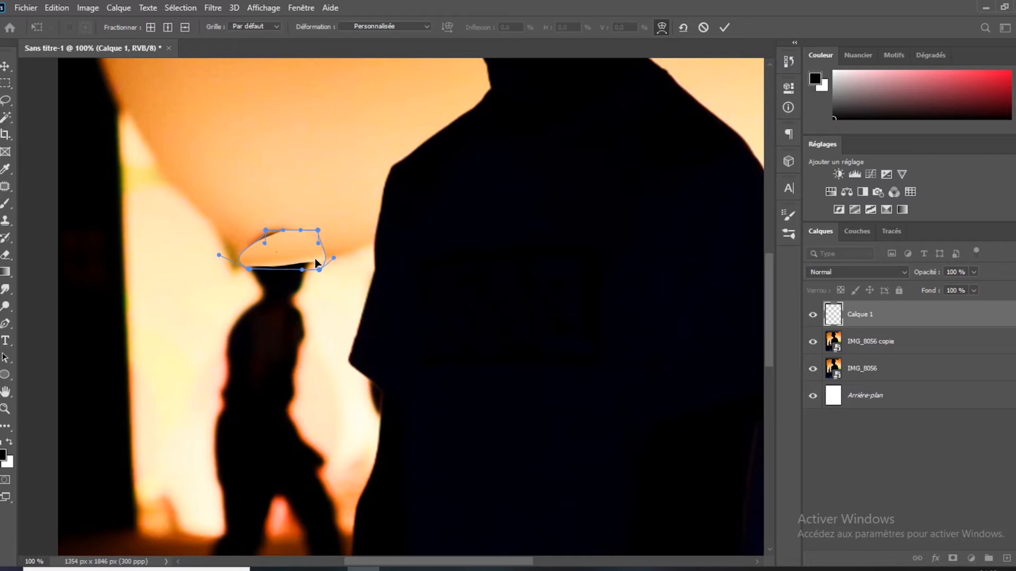
drag(263, 226, 252, 217)
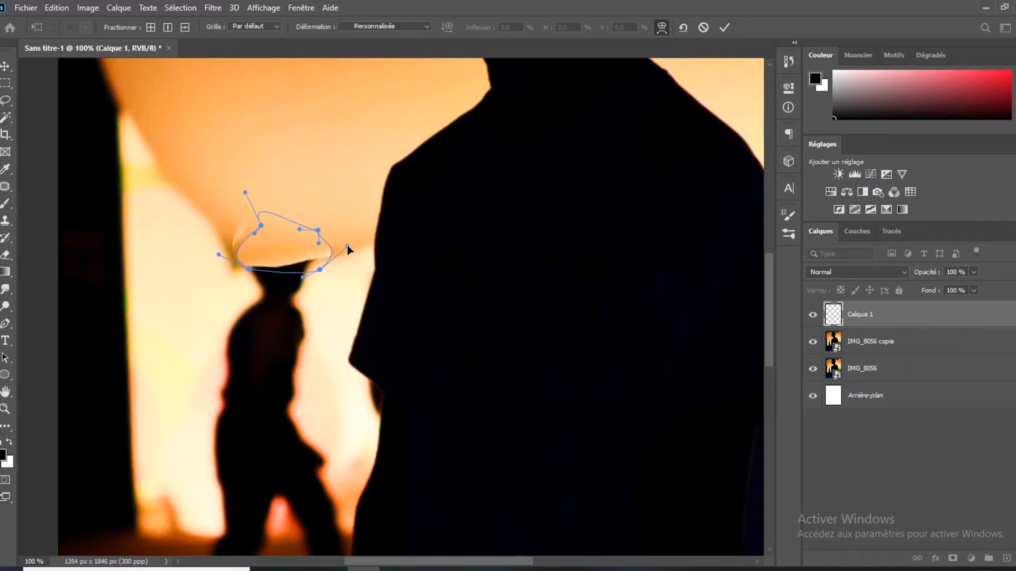
drag(244, 270, 238, 274)
key(Return)
- Nudge the balloon patch into alignment, add a layer mask and brush its edges to blend with the large balloon
key(ctrl+plus)
key(ctrl+plus)
drag(300, 241, 565, 338)
drag(382, 237, 380, 232)
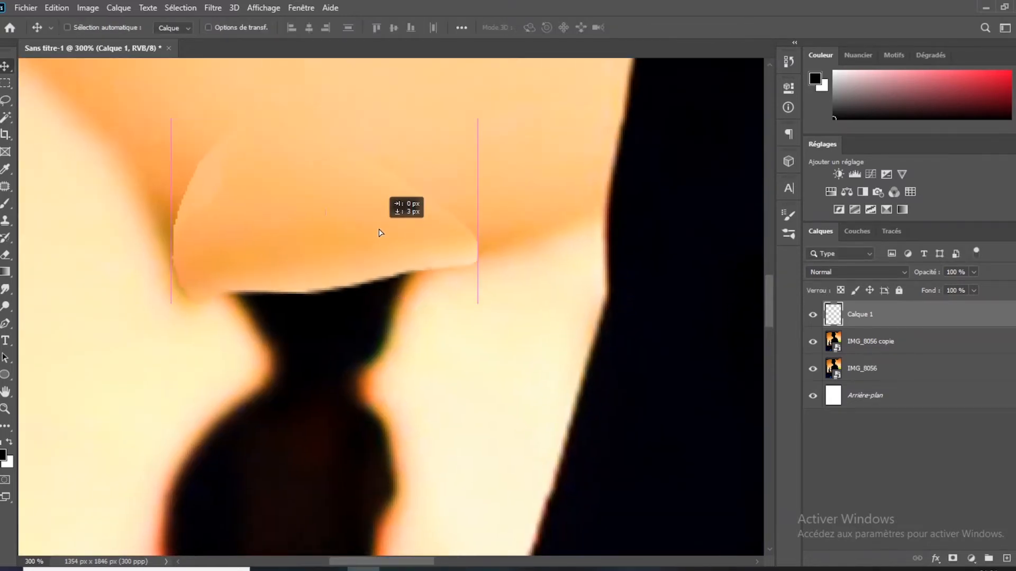
click(953, 559)
key(b)
drag(306, 83, 318, 116)
mouse_move(310, 140)
mouse_down()
mouse_move(134, 141)
mouse_move(172, 218)
mouse_move(553, 214)
mouse_up()
key(x)
mouse_move(411, 267)
mouse_down()
mouse_move(337, 258)
mouse_move(267, 278)
mouse_up()
mouse_move(291, 389)
mouse_down()
mouse_move(347, 374)
mouse_move(498, 229)
mouse_up()
key(ctrl+minus)
key(ctrl+minus)
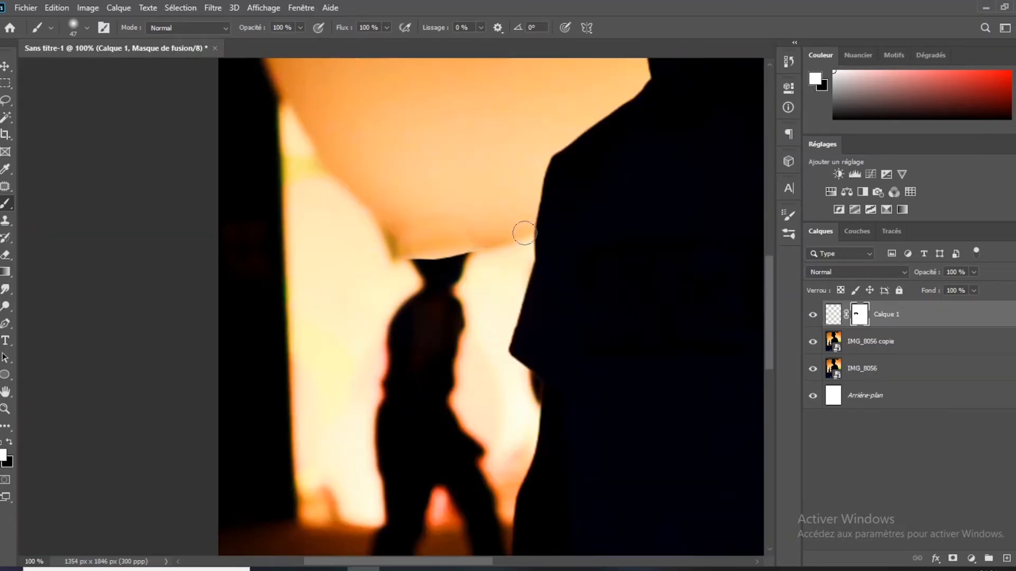
- On a new layer above IMG_8056 copie, clone the bright backdrop over the background figure's head and torso
click(871, 341)
click(1007, 558)
key(s)
alt+click(351, 261)
mouse_move(420, 233)
mouse_down()
mouse_move(420, 423)
mouse_move(386, 420)
mouse_move(449, 429)
mouse_up()
alt+click(413, 283)
drag(475, 241, 460, 501)
alt+click(358, 313)
drag(408, 262, 412, 512)
- Clone the bright backdrop over the background figure's legs down to the brown ledge and beside the man's arm
alt+click(373, 377)
drag(464, 474, 492, 523)
drag(543, 364, 513, 387)
key(ctrl+z)
drag(425, 467, 401, 280)
drag(402, 349, 473, 363)
key(ctrl+z)
alt+click(401, 276)
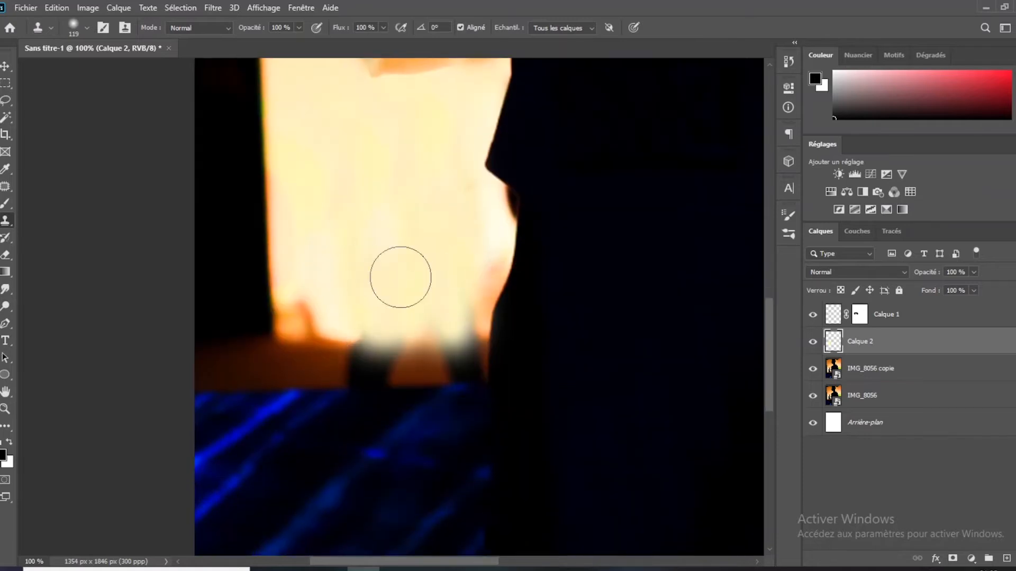
drag(506, 276, 490, 323)
- Clone the brown ledge over the figure's feet up to the edge of the man's silhouette
alt+click(296, 366)
mouse_move(365, 367)
mouse_down()
mouse_move(381, 349)
mouse_move(487, 357)
mouse_up()
alt+click(272, 371)
alt+click(325, 364)
drag(391, 353, 424, 347)
drag(557, 344, 554, 367)
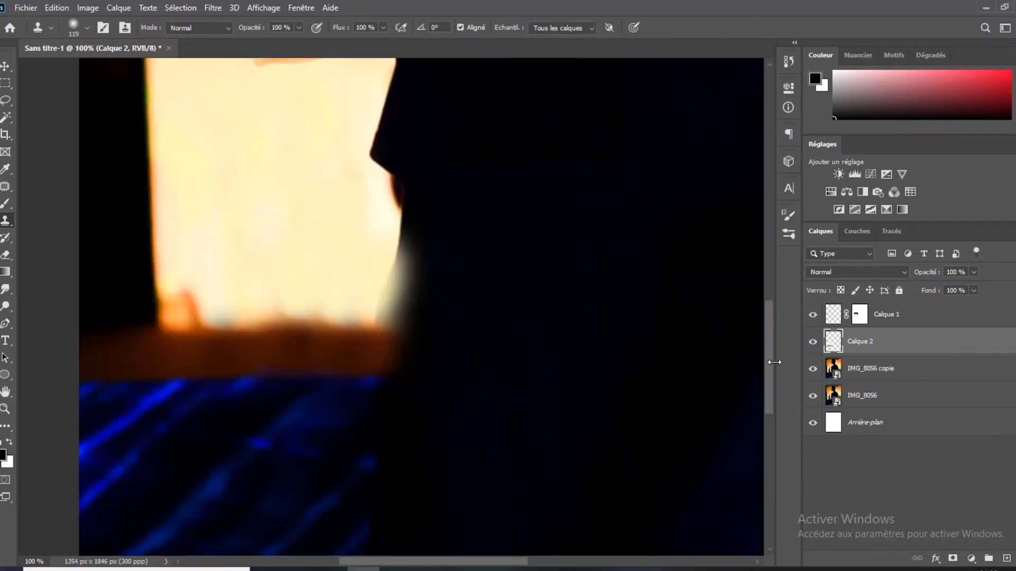
- Brush along the man's arm beside the cloned backdrop and sample the bright area with the Clone Stamp
key(b)
key(x)
mouse_move(403, 286)
mouse_down()
mouse_move(421, 205)
mouse_move(420, 303)
mouse_move(390, 179)
mouse_up()
key(s)
alt+click(283, 179)
- Paint the Calque 2 layer mask with a small brush to restore a clean edge along the man's arm
click(858, 343)
key(b)
key(ctrl+plus)
key(ctrl+plus)
mouse_move(395, 423)
mouse_down()
mouse_move(368, 288)
mouse_move(471, 296)
mouse_up()
key(x)
mouse_move(317, 265)
mouse_down()
mouse_move(360, 339)
mouse_move(359, 303)
mouse_up()
key(x)
mouse_move(362, 342)
mouse_down()
mouse_move(368, 218)
mouse_move(356, 343)
mouse_up()
key(ctrl+minus)
key(ctrl+minus)
key(ctrl+minus)
key(ctrl+minus)
key(ctrl+minus)
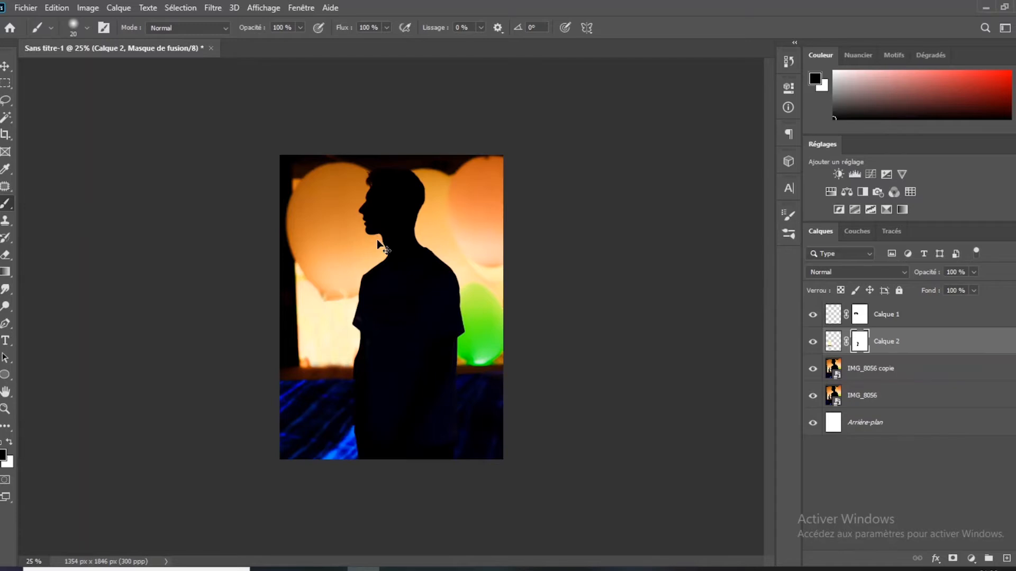
- On a new layer, brush a sampled pale yellow over the uneven patches above the brown ledge
key(ctrl+plus)
key(ctrl+plus)
key(ctrl+plus)
key(ctrl+plus)
drag(317, 398, 539, 268)
key(ctrl+plus)
drag(360, 461, 383, 275)
key(ctrl+shift+alt+n)
alt+click(303, 281)
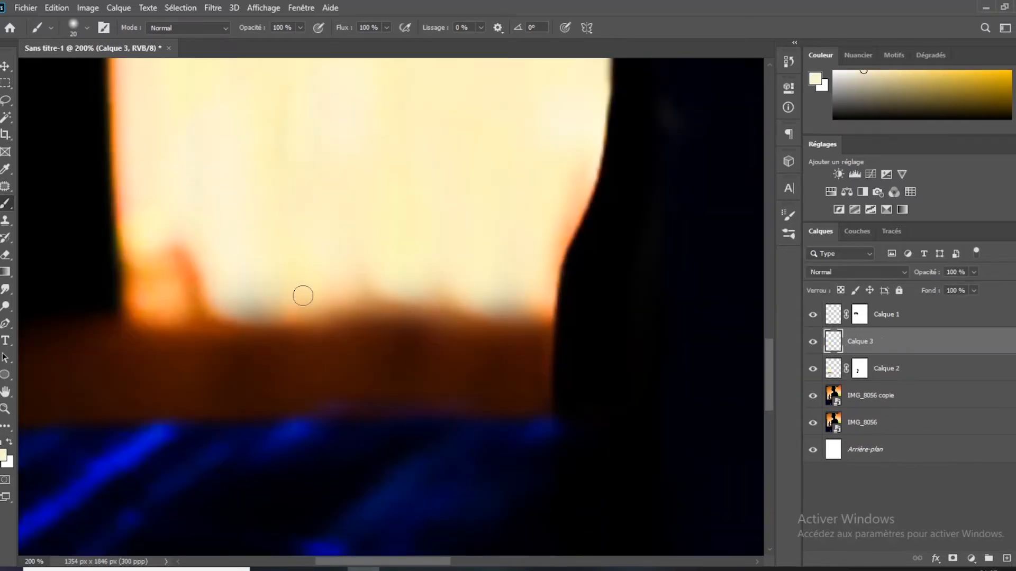
drag(200, 258, 486, 317)
- Refine the Calque 2 mask where the cloned backdrop meets the man's silhouette and the ledge
key(ctrl+minus)
key(ctrl+minus)
mouse_move(439, 196)
mouse_down()
mouse_move(443, 410)
mouse_move(201, 304)
mouse_up()
key(ctrl+plus)
key(ctrl+plus)
click(859, 369)
mouse_move(402, 291)
mouse_down()
mouse_move(545, 288)
mouse_move(540, 325)
mouse_up()
key(x)
key(x)
drag(380, 343, 359, 324)
key(ctrl+minus)
key(ctrl+minus)
key(ctrl+minus)
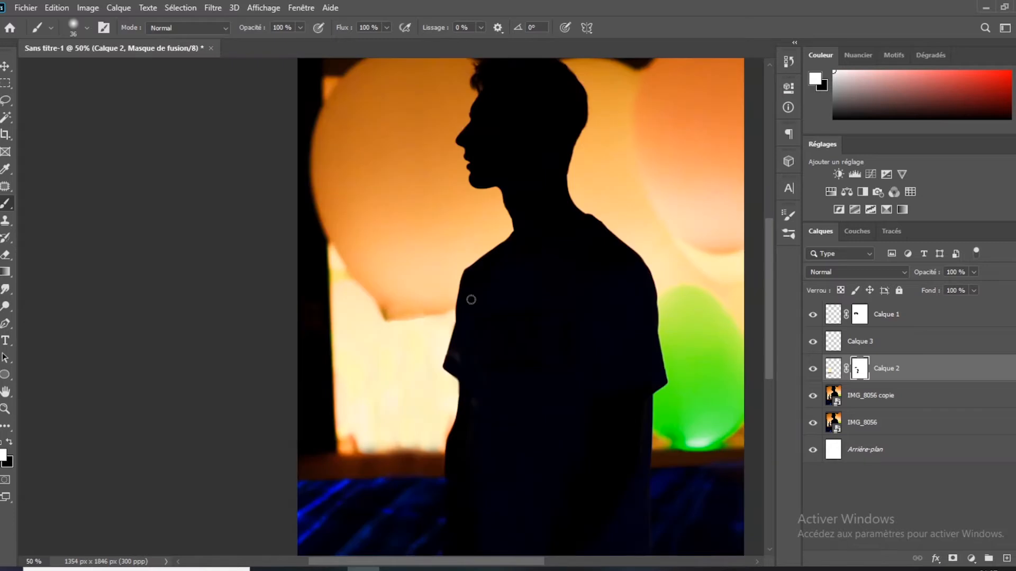
key(ctrl+minus)
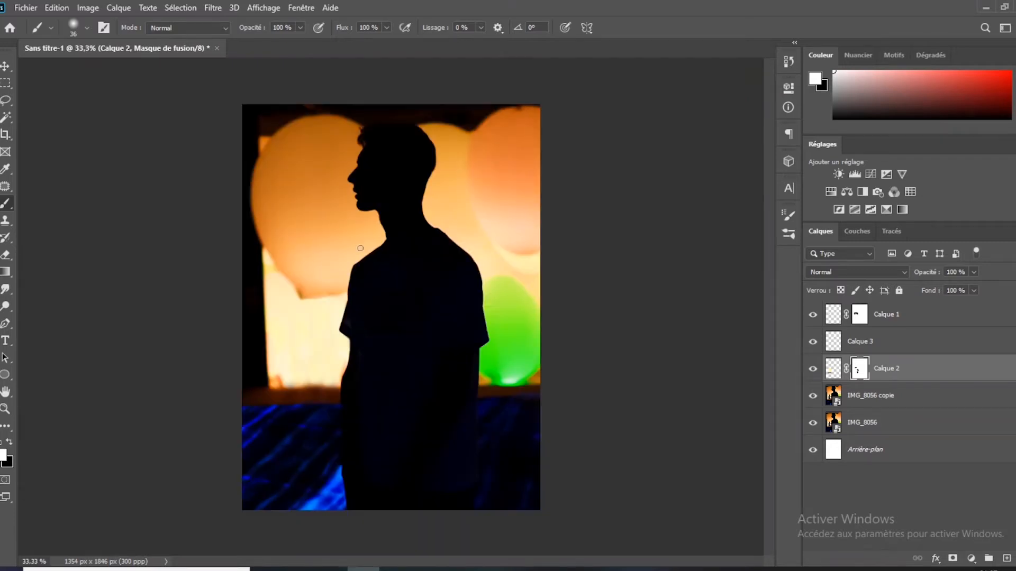
- Copy a tall rectangular strip from IMG_8056 copie onto a new layer and shift it over the dark pillar beside the balloon
key(ctrl+plus)
key(ctrl+plus)
drag(214, 279, 421, 274)
key(m)
drag(340, 179, 381, 467)
click(894, 397)
key(ctrl+j)
key(ctrl+t)
drag(341, 325, 245, 327)
key(Escape)
key(v)
drag(375, 331, 314, 331)
- Add a layer mask to the copied strip, brush along its edges and create a new empty layer
click(7, 204)
click(952, 558)
mouse_move(309, 185)
mouse_down()
mouse_move(347, 418)
mouse_move(326, 445)
mouse_move(337, 430)
mouse_move(420, 417)
mouse_up()
click(1007, 558)
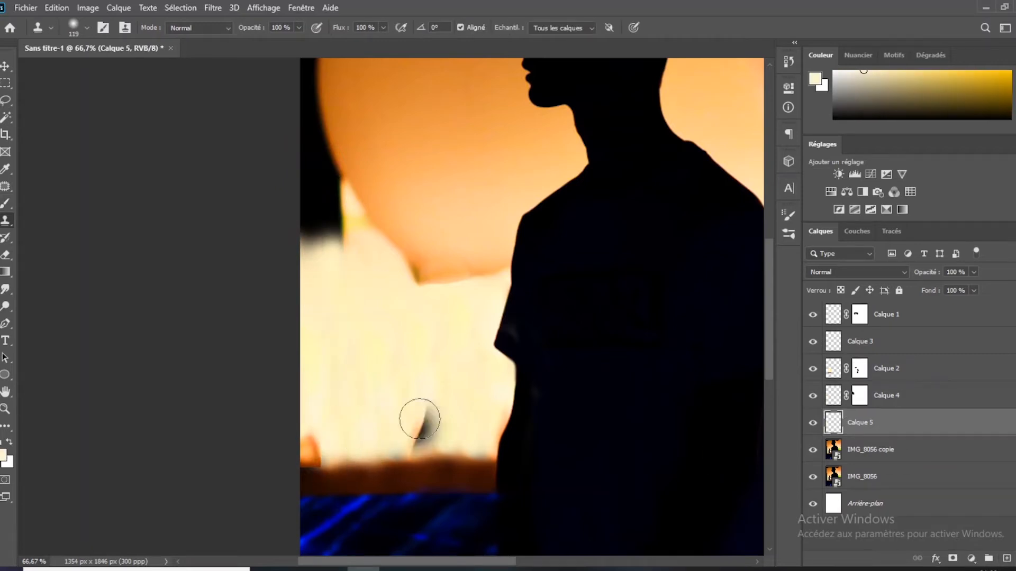
- Reposition the Calque 4 strip slightly and paint its mask to blend it with the balloon and backdrop
click(887, 395)
key(v)
drag(294, 387, 293, 395)
click(859, 395)
key(b)
drag(328, 264, 350, 488)
key(x)
drag(368, 269, 352, 267)
- Clone over the remaining dark pillar on Calque 2 and touch up that layer's mask
click(834, 369)
click(7, 221)
mouse_move(305, 233)
mouse_down()
mouse_move(324, 213)
mouse_move(315, 164)
mouse_move(335, 194)
mouse_up()
click(859, 369)
click(8, 205)
mouse_move(368, 157)
mouse_down()
mouse_move(338, 283)
mouse_move(50, 355)
mouse_up()
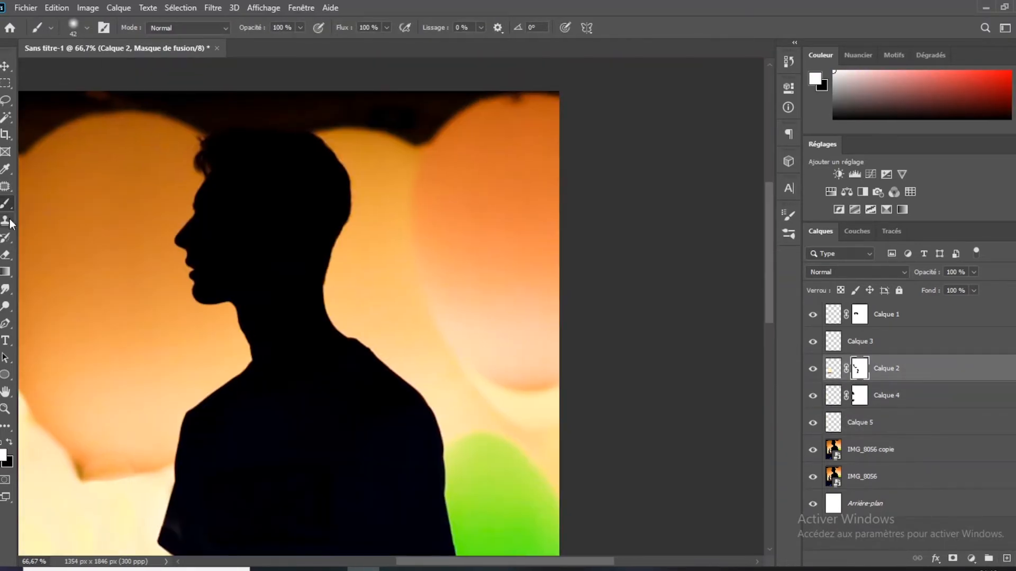
- Outline the orange balloon behind the man with the Pen tool and place a copy of it beside the large balloon in front of him
click(6, 324)
click(870, 450)
drag(512, 94, 495, 99)
drag(442, 130, 419, 163)
click(570, 104)
click(513, 94)
click(609, 147)
key(ctrl+j)
key(v)
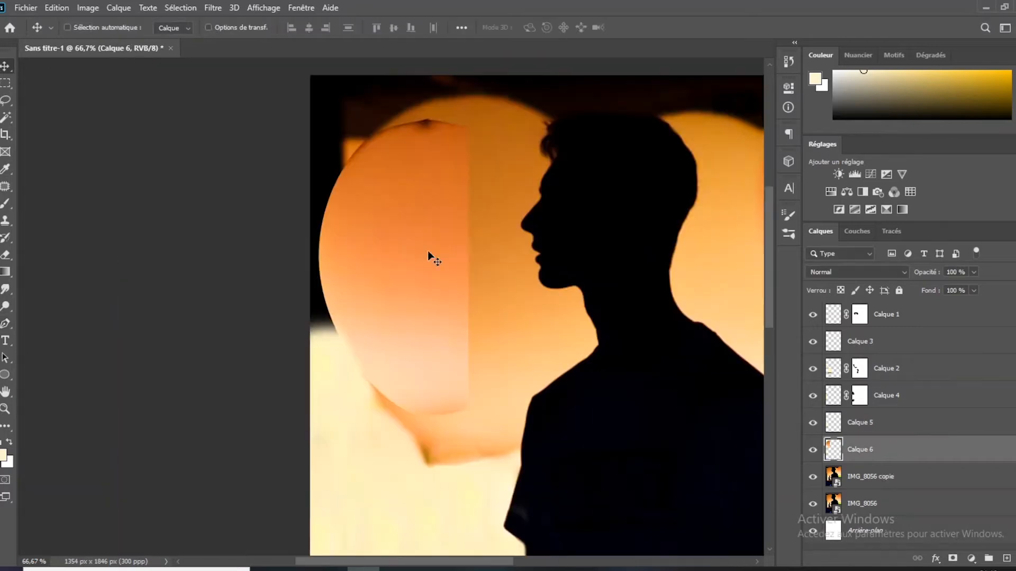
drag(432, 256, 376, 258)
- Add a layer mask to the copied balloon and paint it so the balloon sits behind the large one
click(952, 559)
mouse_move(365, 365)
mouse_down()
mouse_move(345, 141)
mouse_move(365, 367)
mouse_up()
scroll(412, 403, up, 2)
key(x)
key(x)
mouse_move(222, 212)
mouse_down()
mouse_move(351, 429)
mouse_move(254, 265)
mouse_move(261, 127)
mouse_move(285, 381)
mouse_up()
key(x)
drag(307, 211, 261, 328)
drag(222, 254, 344, 164)
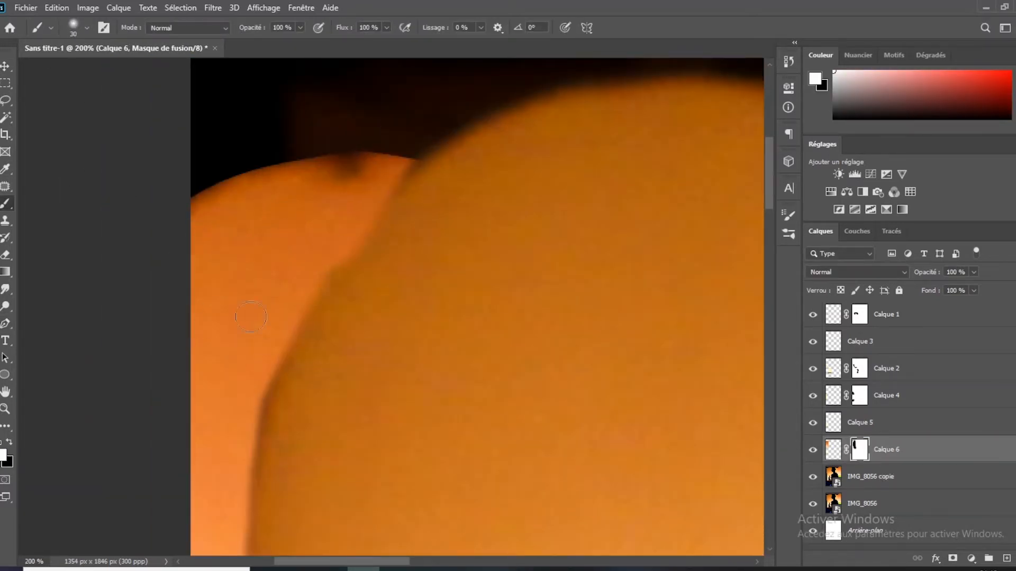
- Group the retouching layers from Calque 6 up to Calque 1 and toggle the group's visibility to compare the image
key(ctrl+0)
shift+click(886, 314)
key(ctrl+g)
click(813, 315)
click(813, 312)
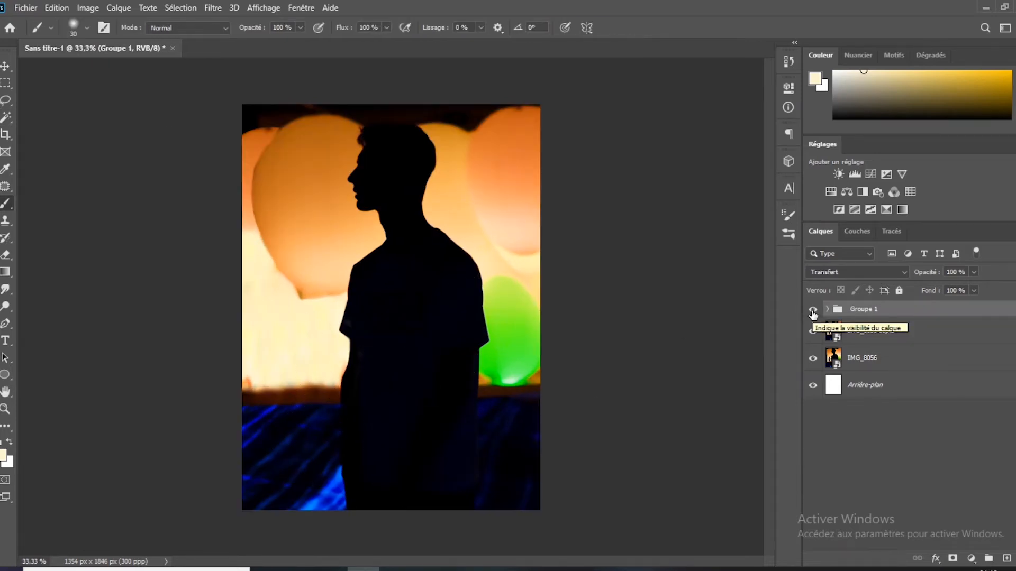
key(ctrl+minus)
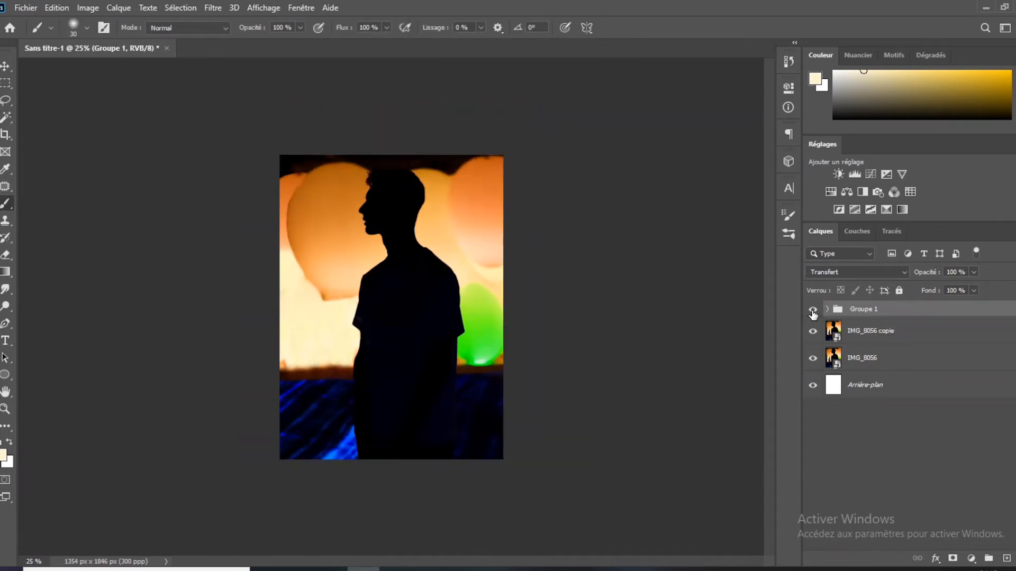
key(ctrl+plus)
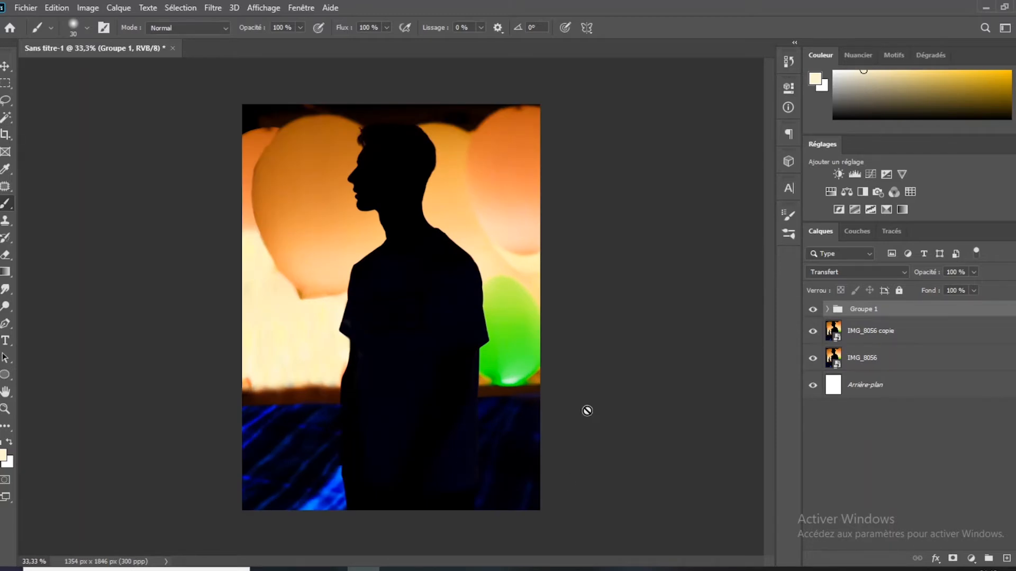
- Select the man on the IMG_8056 copie layer using the automatic Select Subject command
click(7, 117)
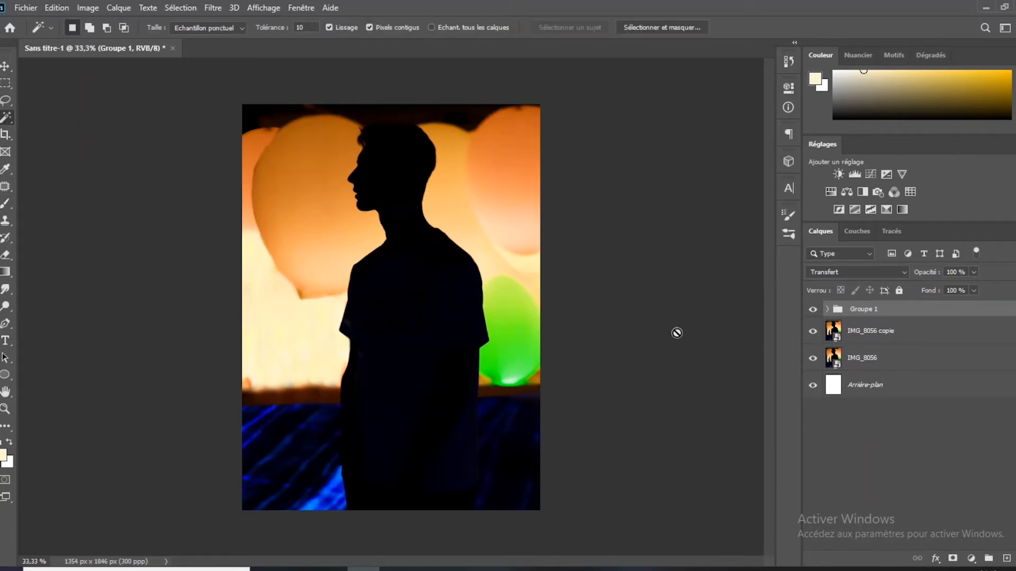
click(843, 345)
click(426, 260)
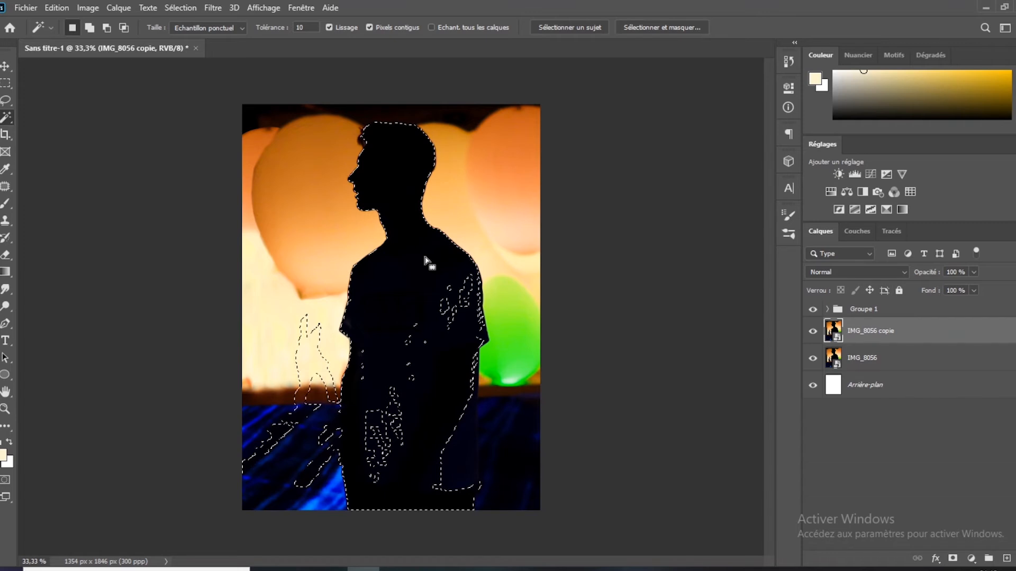
key(ctrl+d)
click(582, 25)
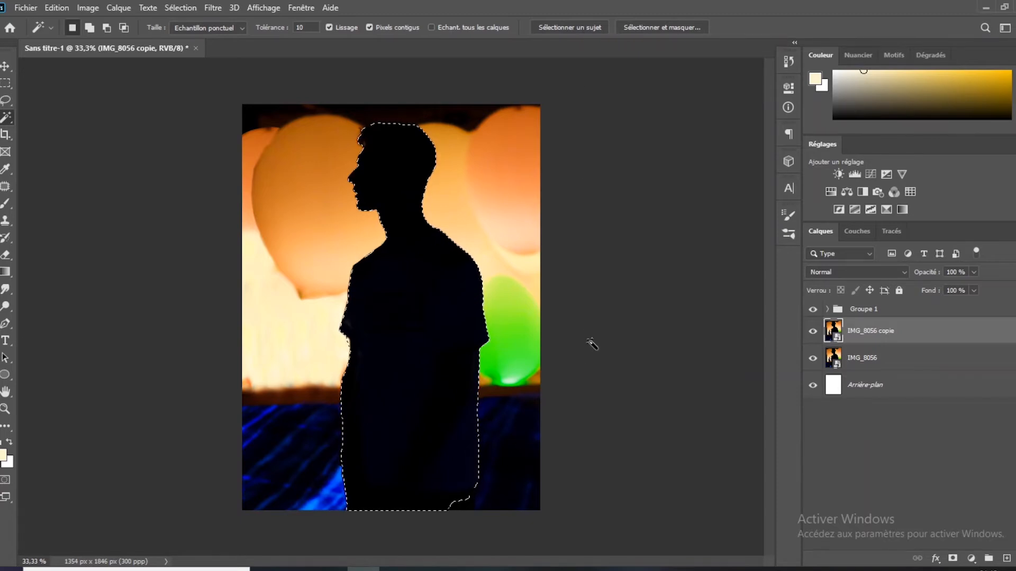
- Subtract the sliver of backdrop just below the man's front sleeve from the selection with the Lasso tool
key(ctrl+plus)
key(ctrl+plus)
key(ctrl+plus)
drag(336, 429, 424, 224)
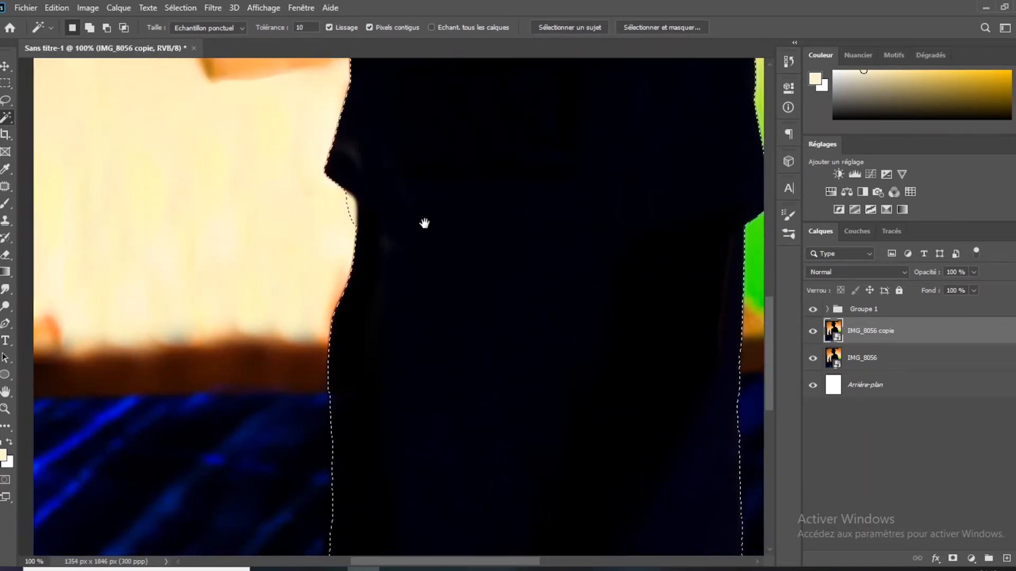
click(6, 101)
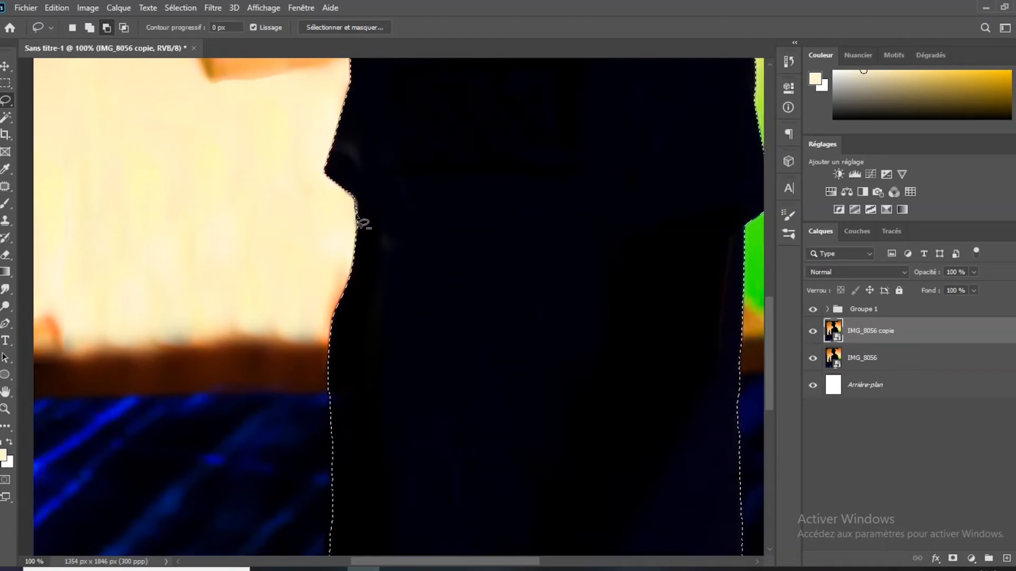
- Add the missing corner of the man's clothing at the bottom of the photo to the selection with the Lasso tool
drag(424, 322, 313, 59)
drag(533, 332, 483, 249)
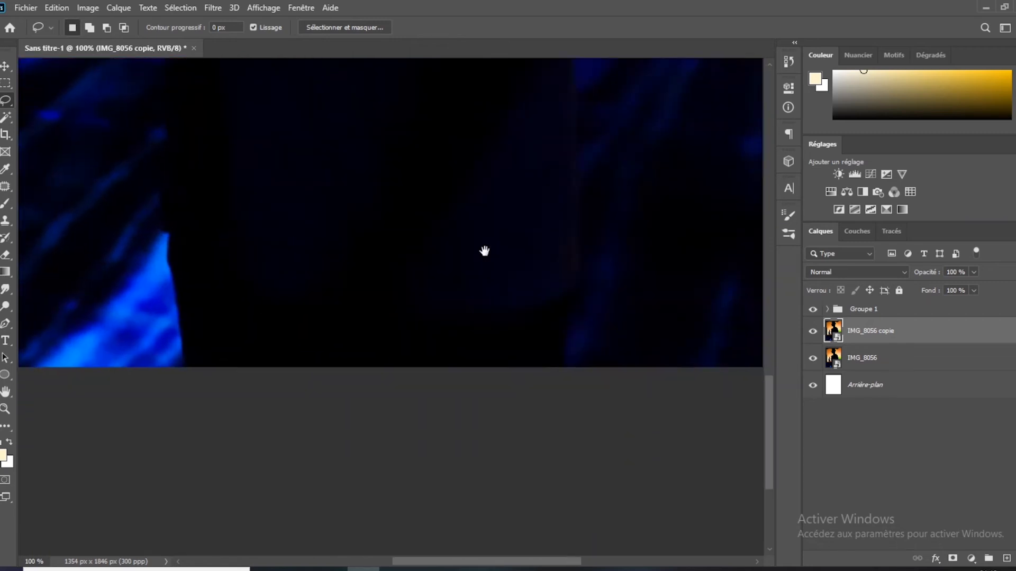
key(shift)
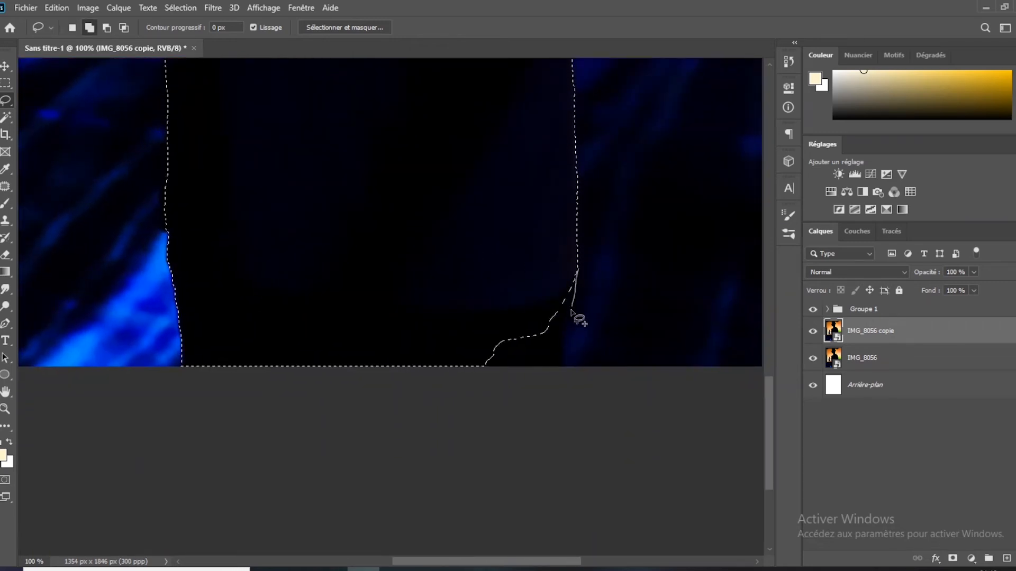
drag(519, 260, 520, 261)
mouse_move(490, 154)
mouse_down()
mouse_move(522, 370)
mouse_move(449, 258)
mouse_move(418, 333)
mouse_move(297, 288)
mouse_move(370, 392)
mouse_up()
key(h)
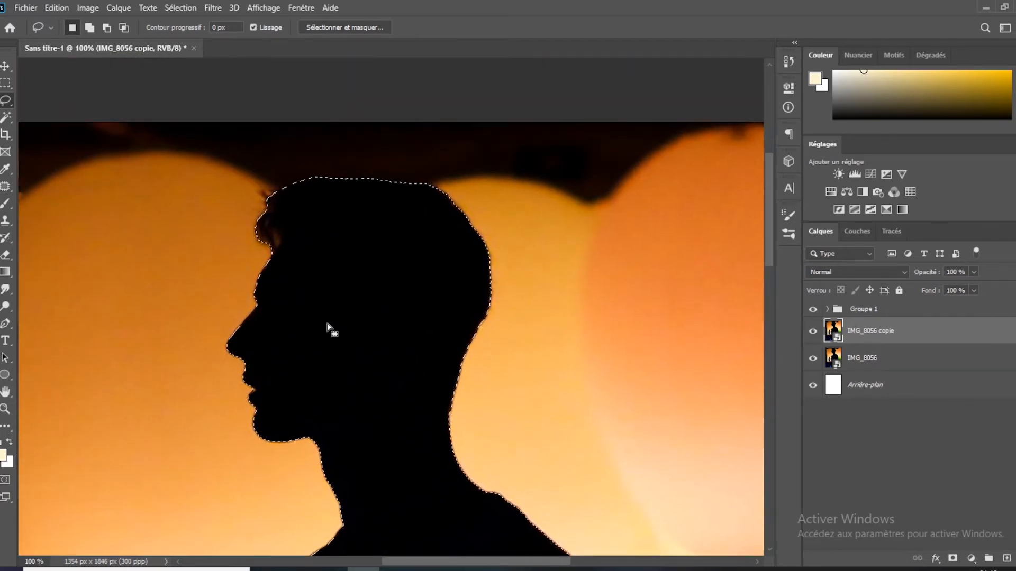
drag(330, 334, 341, 217)
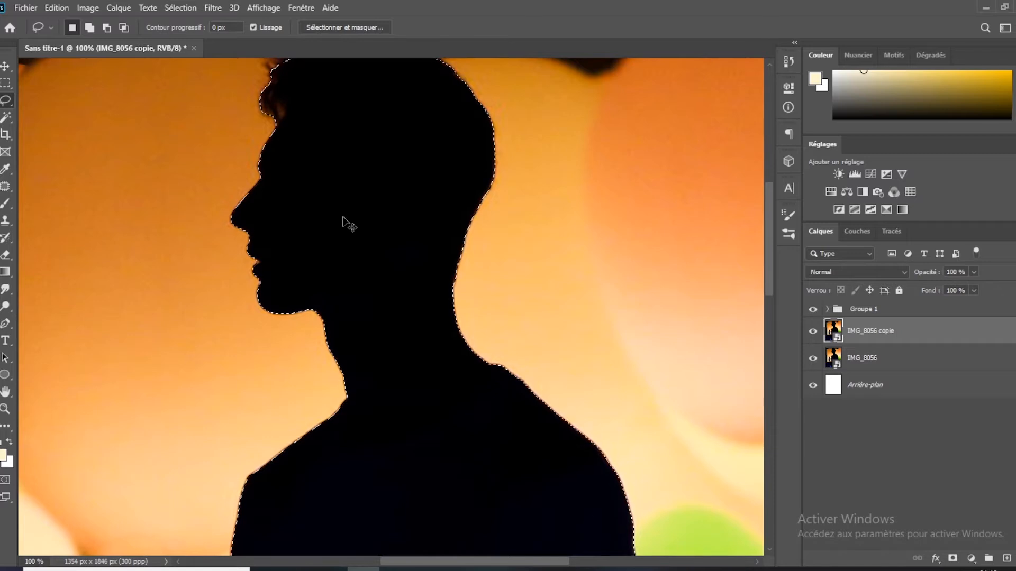
key(ctrl+minus)
key(ctrl+minus)
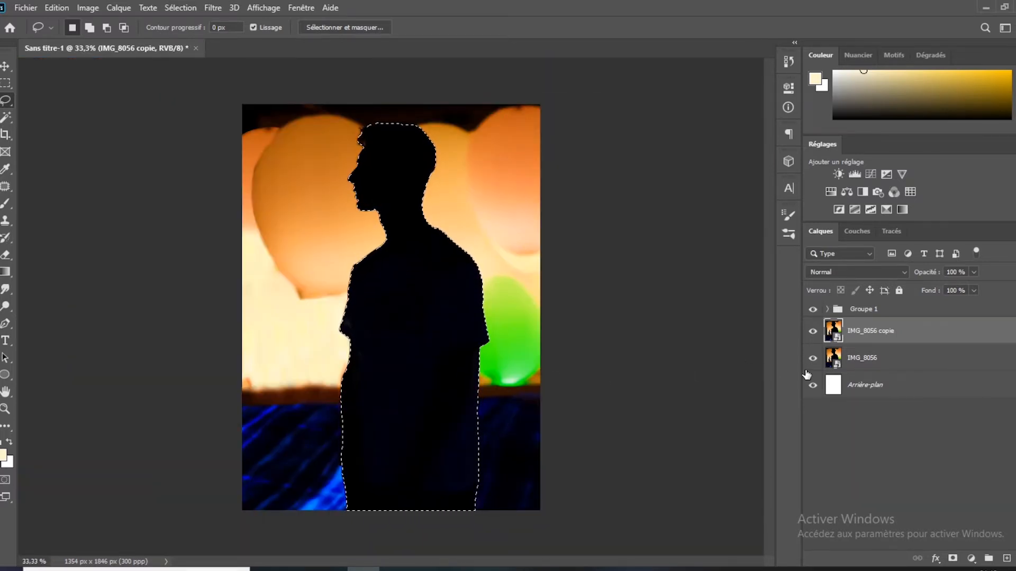
- Copy the selected man to his own layer, and expand his selection on the BG2 copie layer
key(ctrl+j)
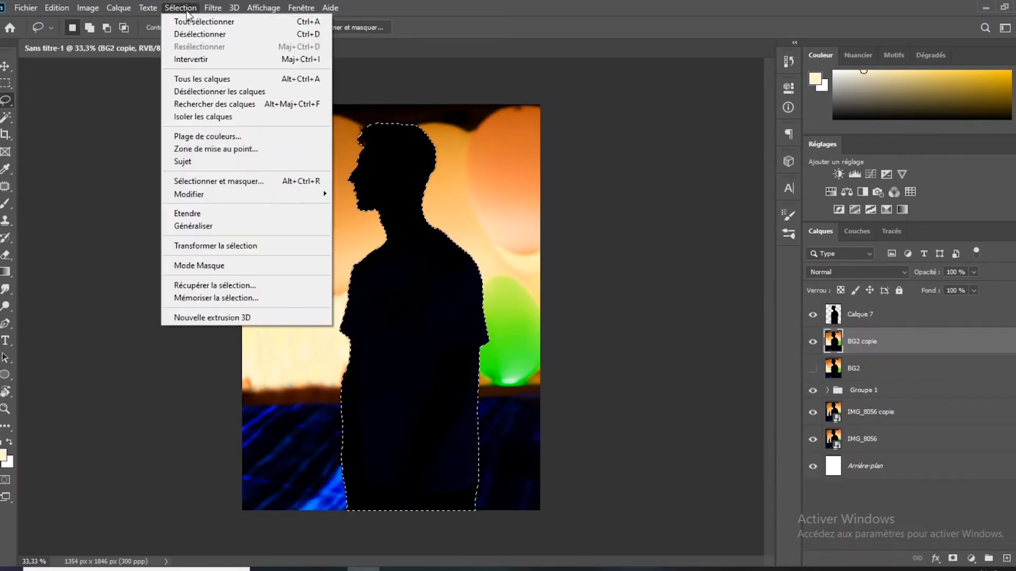
mouse_move(317, 192)
click(371, 219)
click(608, 178)
click(180, 7)
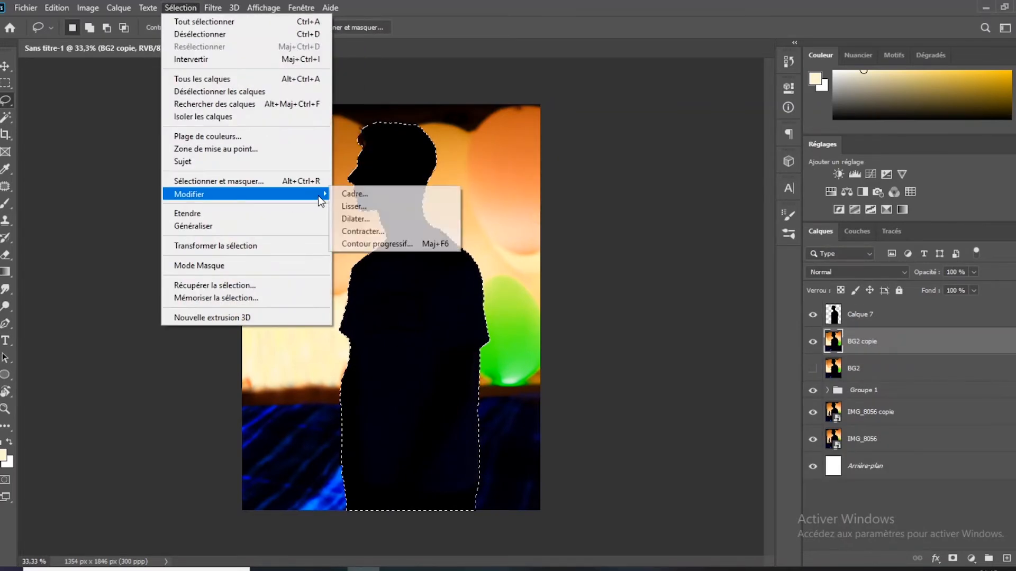
click(445, 218)
click(612, 178)
- Replace the man on BG2 copie using Content-Aware Fill output to a new layer, merge the fill down, and deselect
click(56, 8)
click(132, 257)
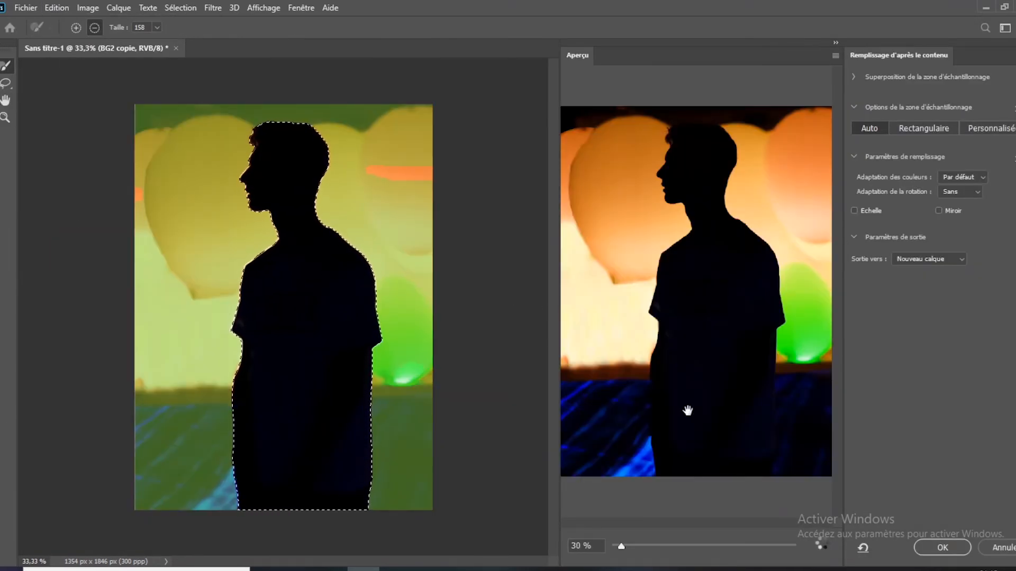
click(945, 548)
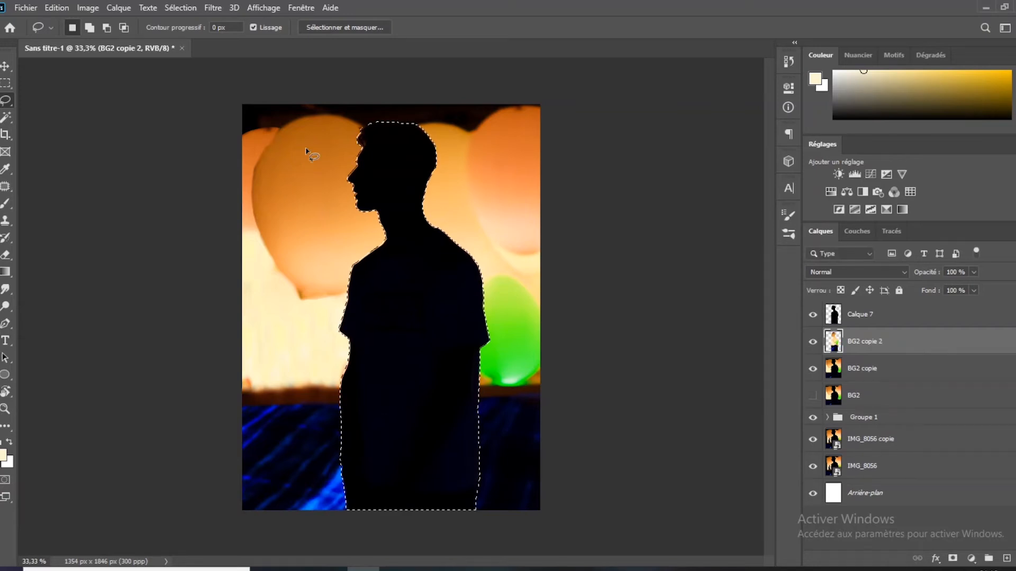
right_click(883, 379)
click(830, 400)
key(m)
key(ctrl+d)
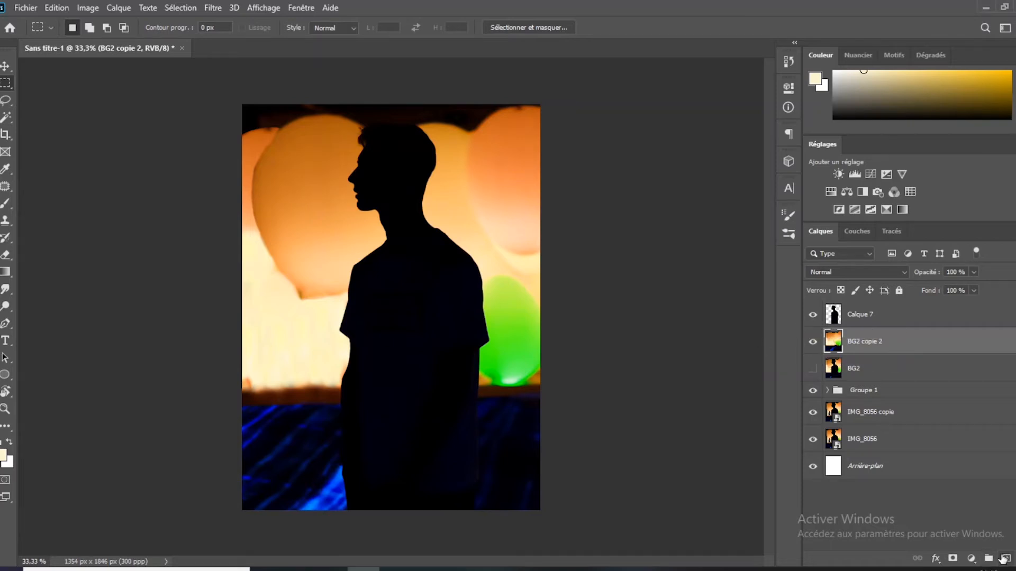
- Add an Exposure adjustment layer above BG2 copie 2 and raise its exposure to brighten the background
click(971, 558)
click(947, 400)
mouse_move(682, 158)
mouse_down()
mouse_move(710, 160)
mouse_move(695, 160)
mouse_up()
click(752, 83)
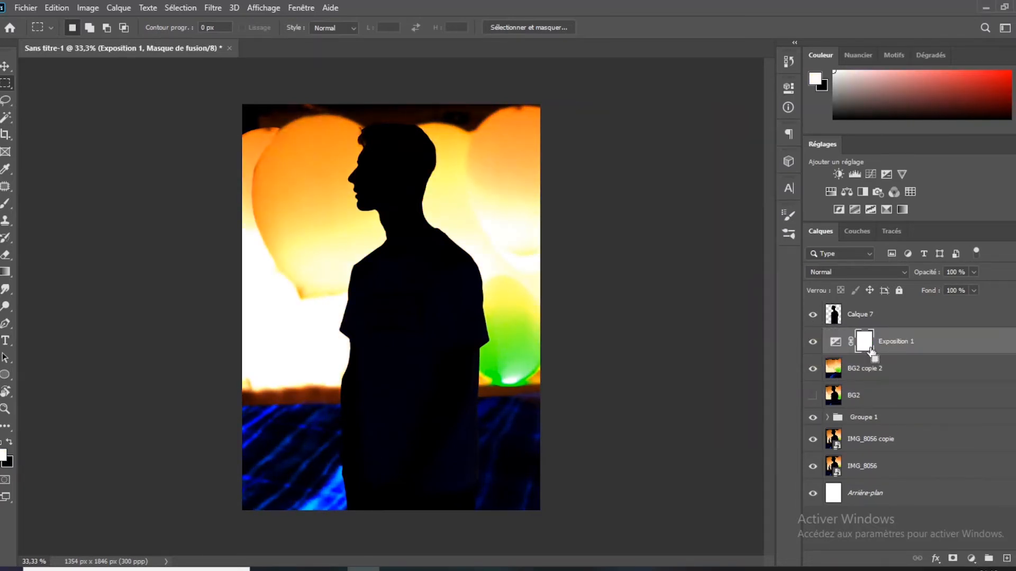
- Invert the Exposition 1 mask, paint white over the blue floor area, and toggle the layer's visibility to compare
key(ctrl+i)
key(b)
drag(263, 531, 570, 511)
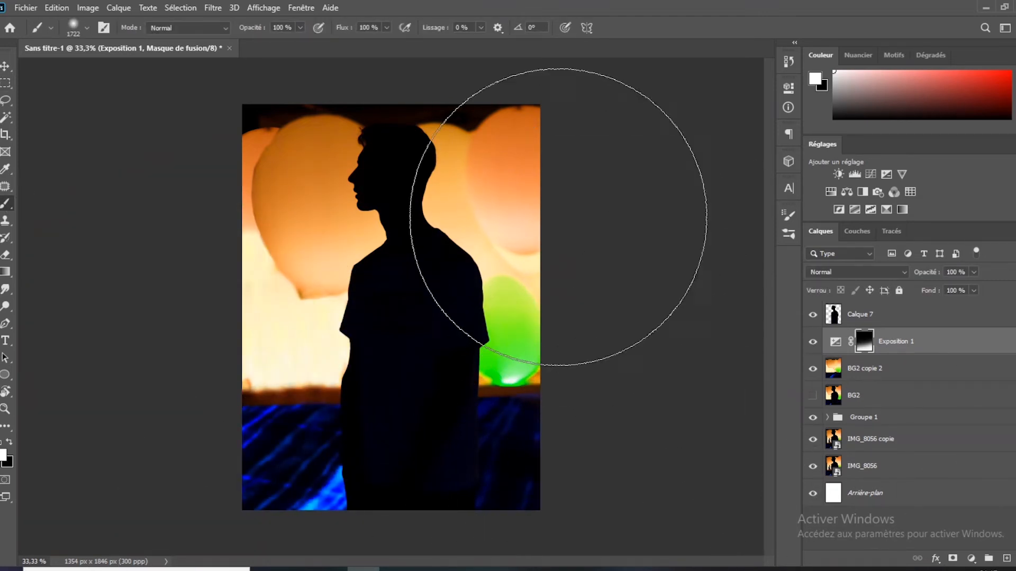
key(x)
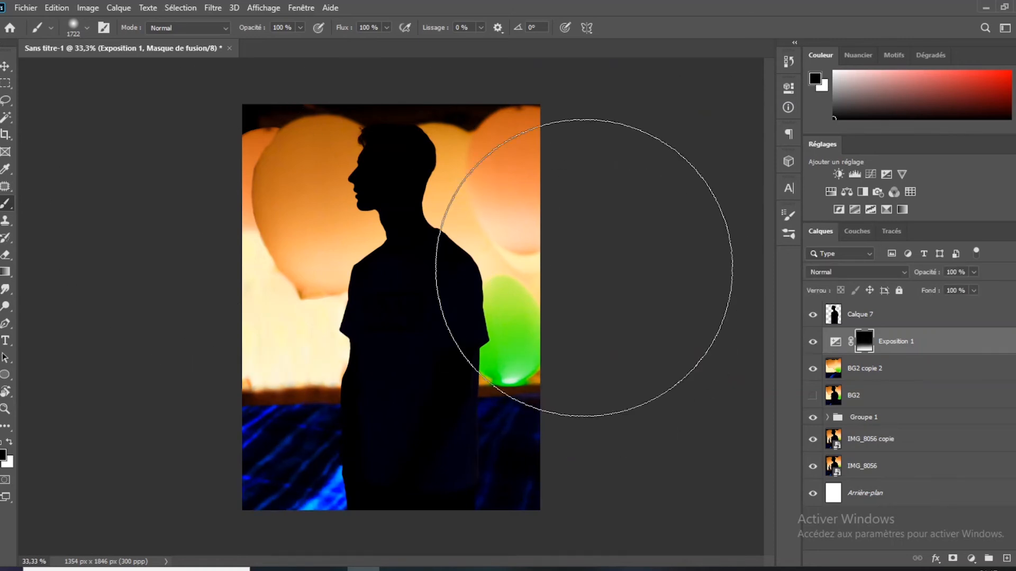
click(813, 342)
click(813, 342)
click(812, 342)
click(812, 342)
- Convert the BG2 copie 2 layer to a smart object and apply a 19 px Field Blur with 1.70% grain noise
click(892, 367)
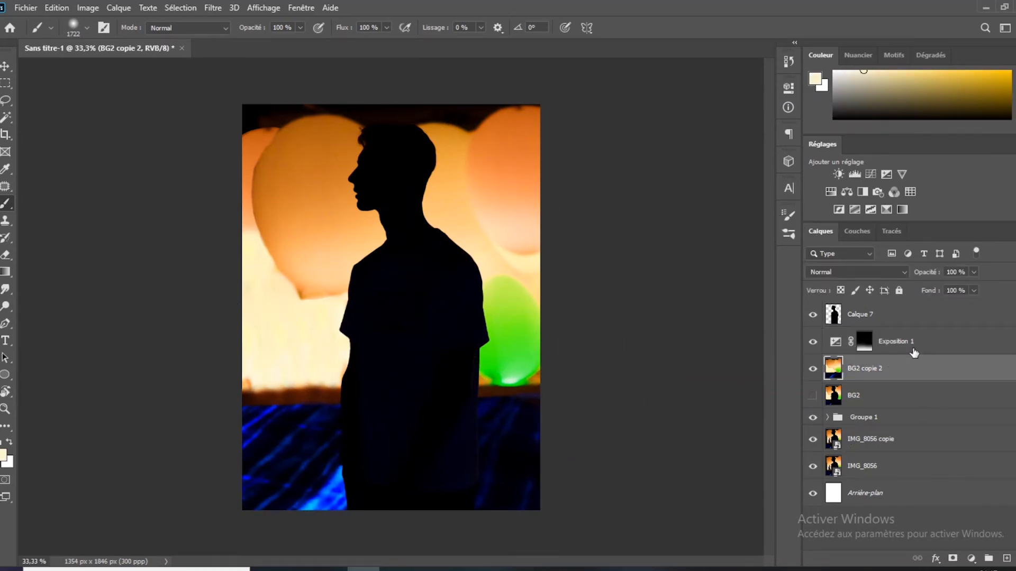
right_click(885, 369)
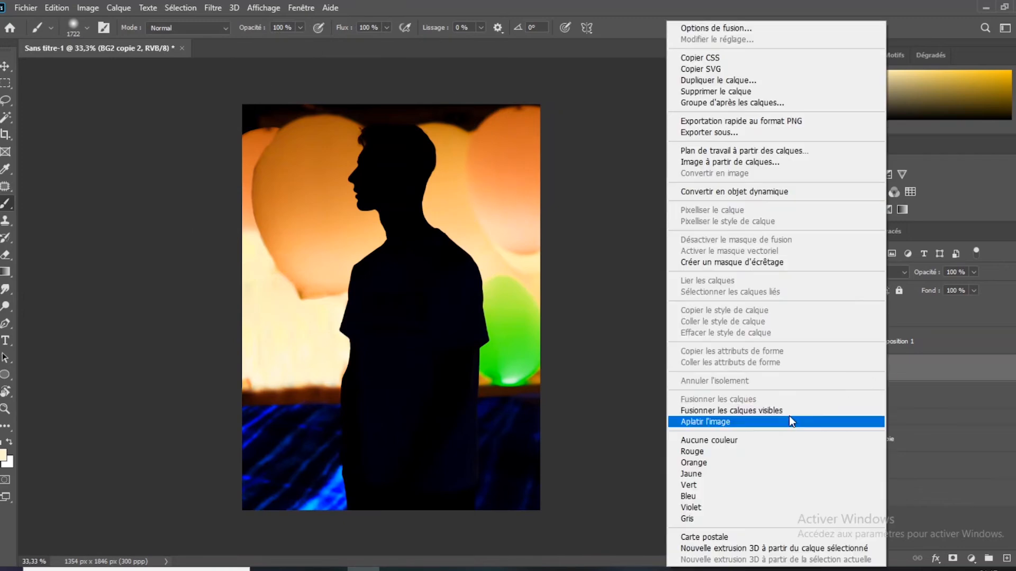
click(770, 195)
click(213, 7)
mouse_move(339, 206)
click(397, 207)
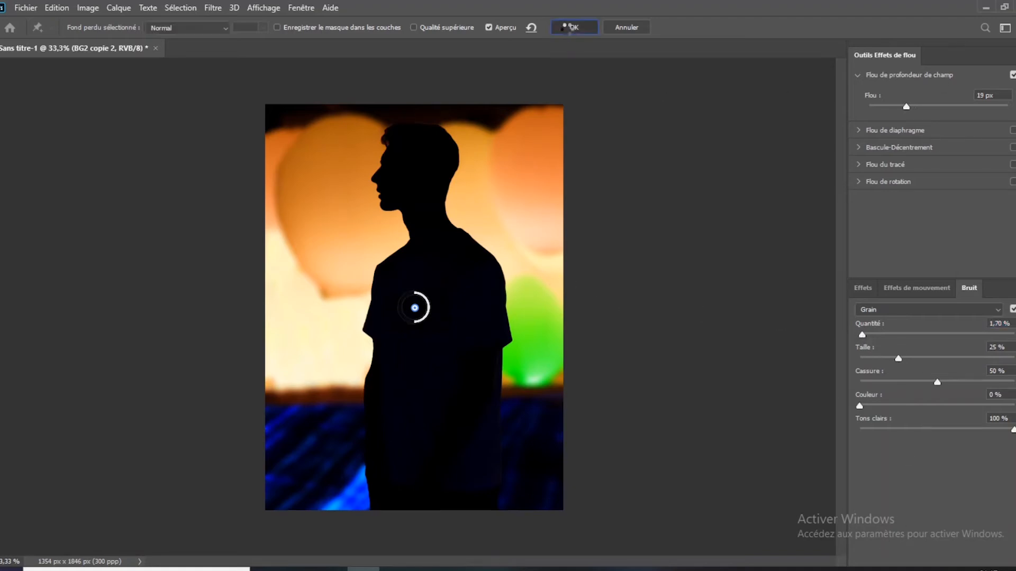
click(570, 26)
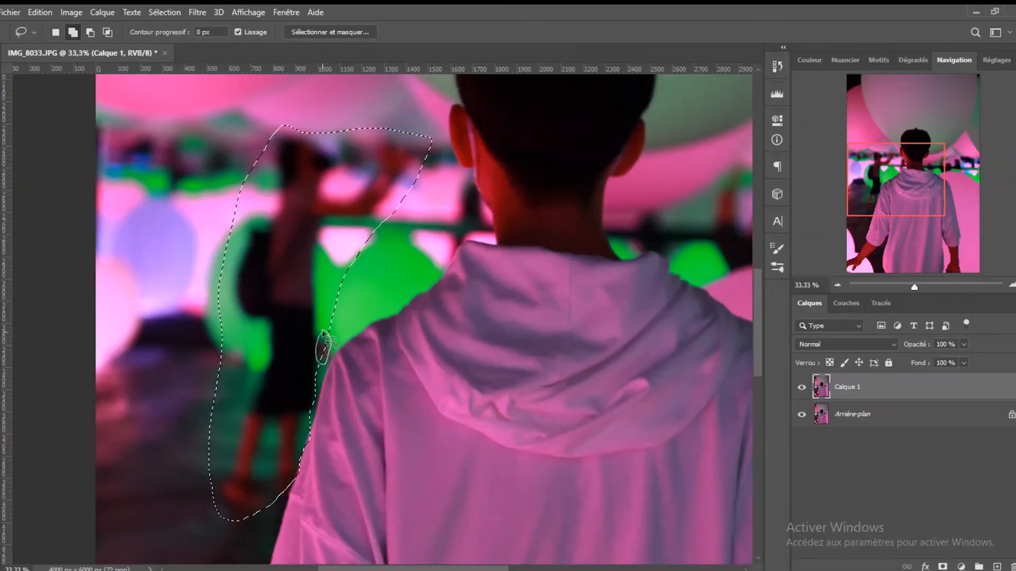
- Lasso the blurred bystander left of the boy on Calque 1 in IMG_8033.JPG and remove the figure with Content-Aware Fill
scroll(275, 415, up, 5)
drag(274, 413, 262, 412)
scroll(308, 340, down, 10)
click(47, 12)
click(96, 245)
mouse_move(254, 289)
mouse_down()
mouse_move(224, 525)
mouse_move(299, 344)
mouse_move(328, 455)
mouse_up()
key(Return)
- Retouch the filled area around the green balloons on Calque 2 with the Clone Stamp tool
key(s)
scroll(348, 329, up, 4)
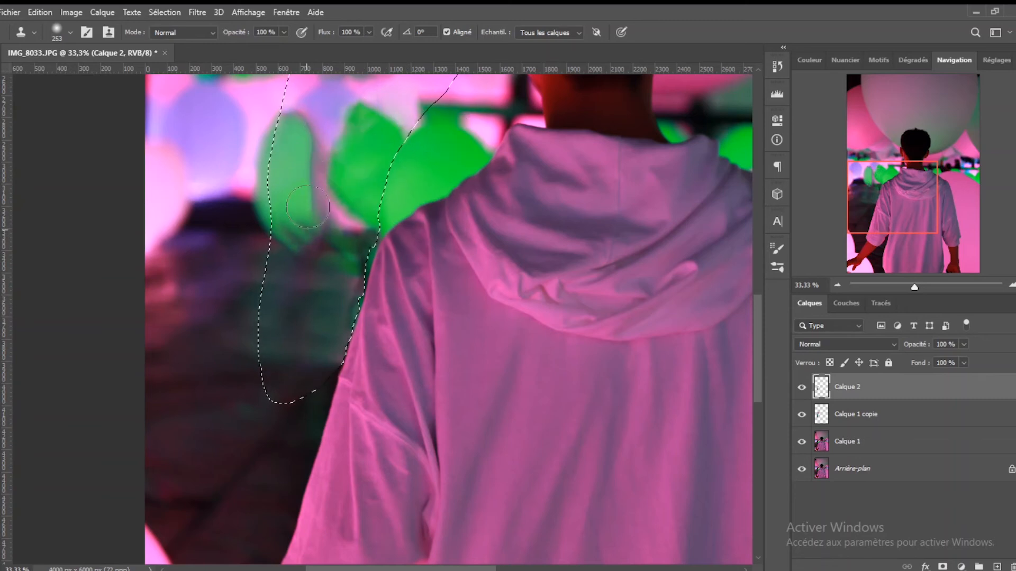
drag(304, 221, 304, 223)
scroll(317, 318, up, 5)
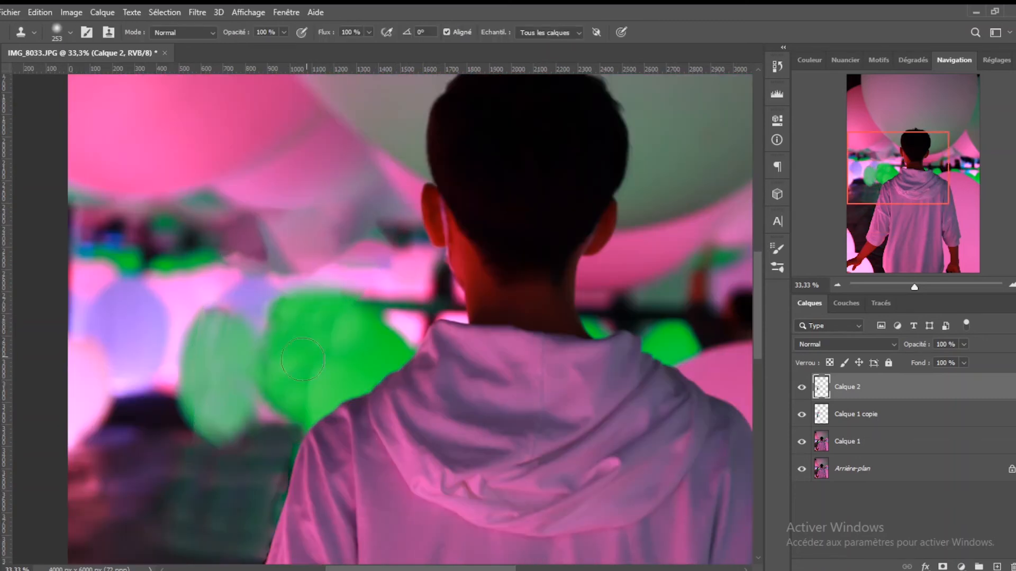
key(ctrl+0)
- Lasso the distant figures and dark shapes right of the boy on Calque 1 and open Content-Aware Fill
drag(403, 250, 507, 337)
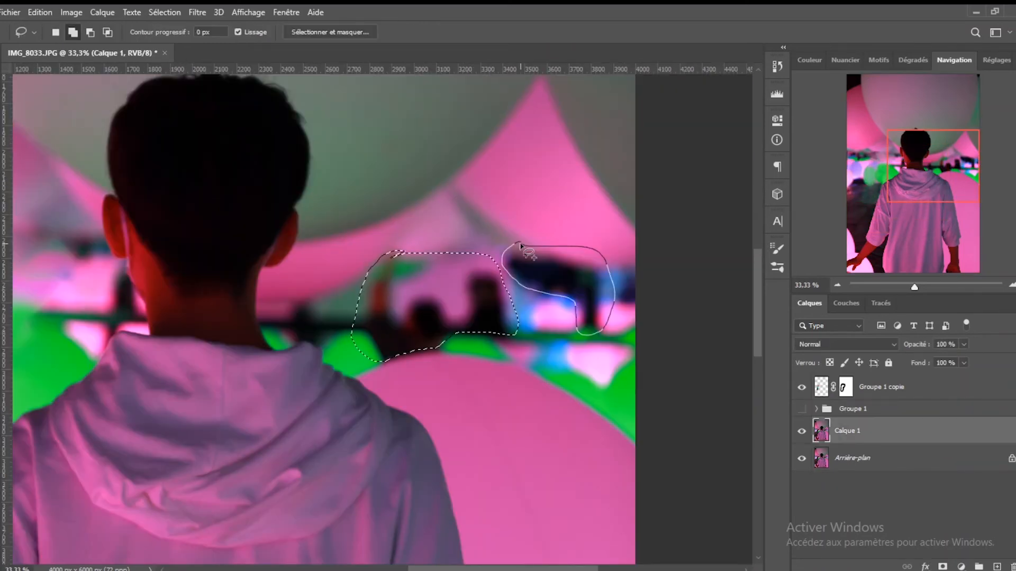
drag(521, 245, 525, 246)
click(40, 12)
click(106, 244)
click(347, 147)
- Try to fill the selected figures with the boy excluded from sampling, output to a new layer, and hide that layer
drag(44, 284, 186, 221)
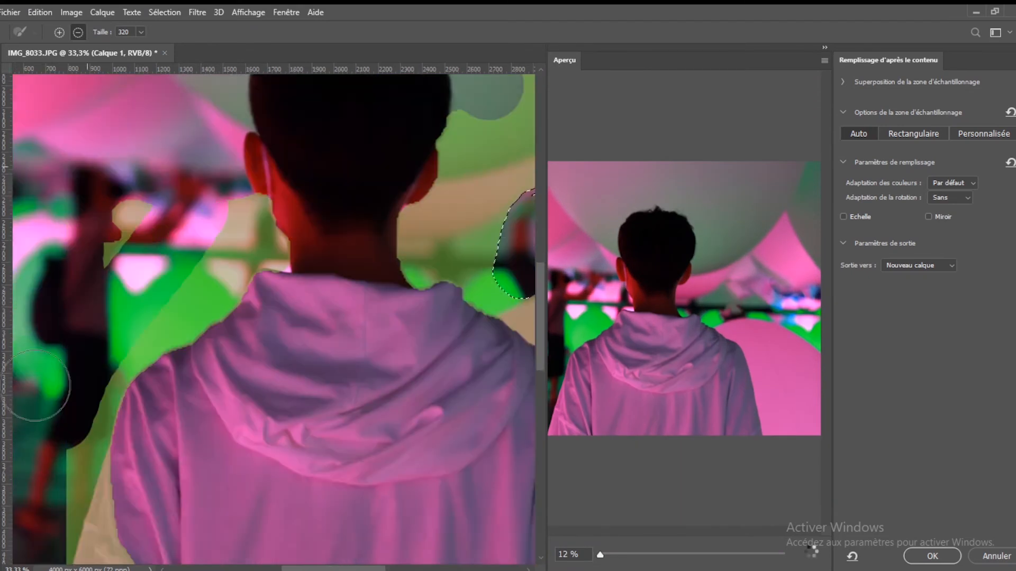
drag(56, 421, 124, 428)
scroll(124, 428, down, 2)
drag(296, 296, 371, 492)
mouse_move(437, 175)
mouse_down()
mouse_move(351, 256)
mouse_move(439, 264)
mouse_up()
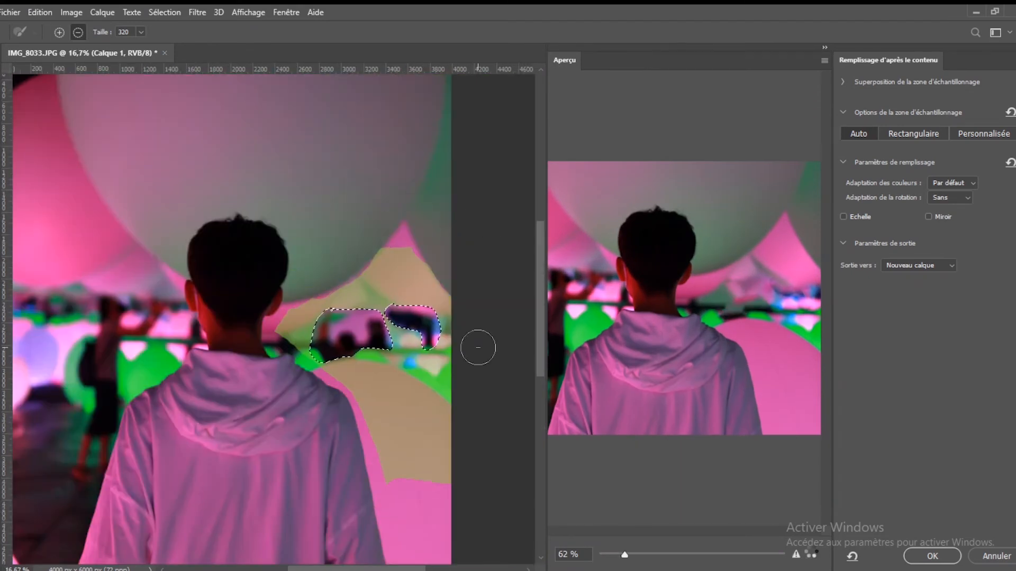
click(932, 556)
click(802, 431)
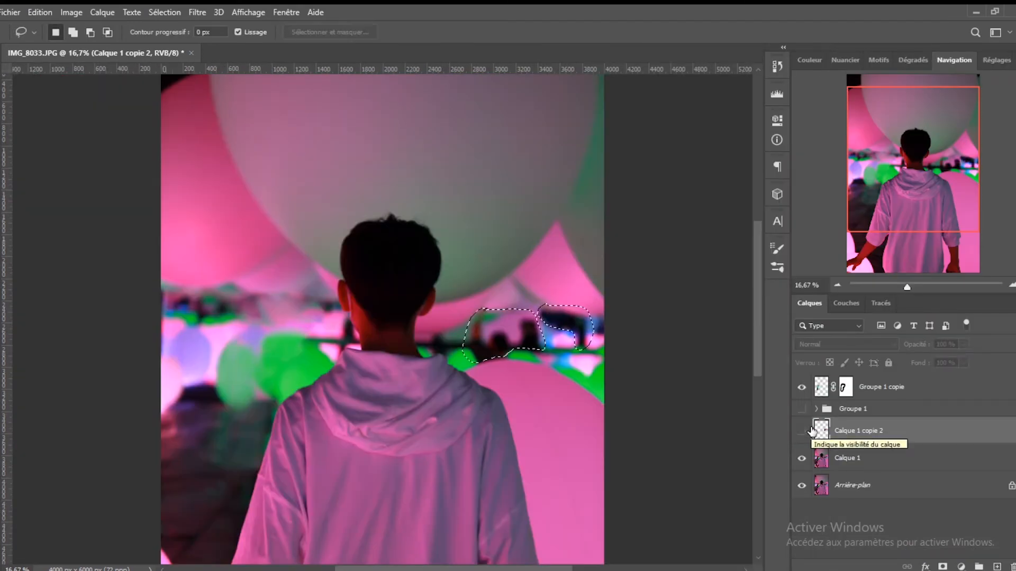
- Create a new layer above Groupe 1 copie and clone pink backdrop over the tallest distant figure right of the boy
scroll(509, 315, up, 4)
drag(509, 316, 407, 276)
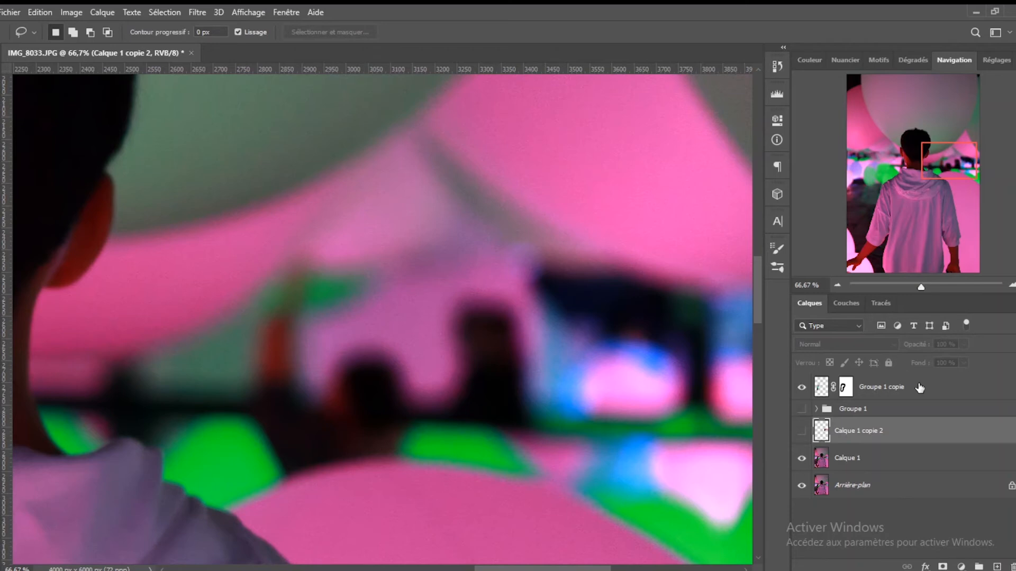
key(s)
click(926, 396)
click(997, 567)
alt+click(446, 262)
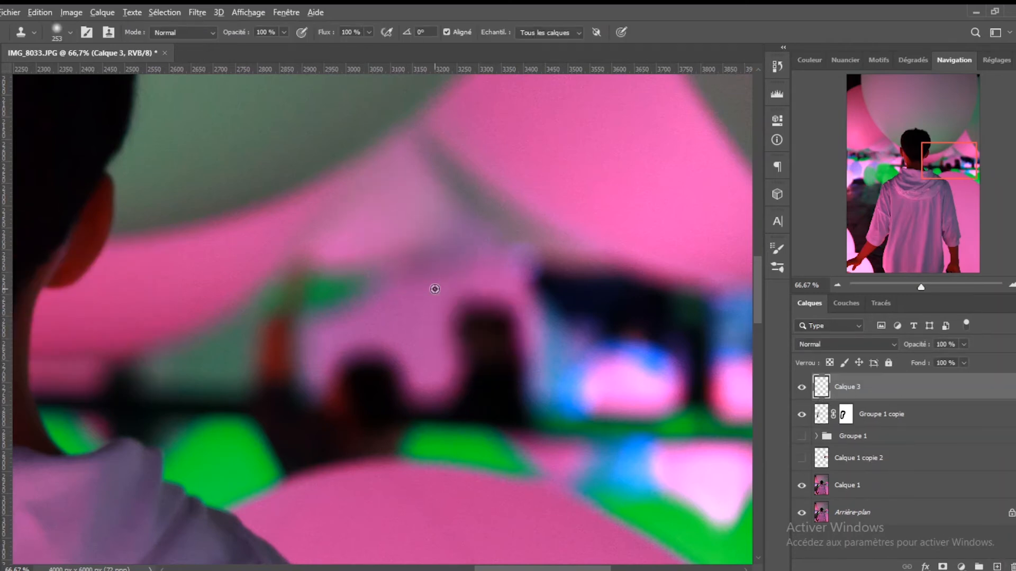
drag(492, 316, 515, 339)
alt+click(435, 277)
drag(491, 373, 510, 400)
- Clone nearby backdrop over the remaining distant head, body and raised arm beside the boy's neck
alt+click(411, 317)
mouse_move(410, 379)
mouse_down()
mouse_move(358, 370)
mouse_move(272, 319)
mouse_move(280, 370)
mouse_up()
alt+click(223, 361)
alt+click(304, 338)
mouse_move(278, 419)
mouse_down()
mouse_move(330, 313)
mouse_move(341, 343)
mouse_move(335, 331)
mouse_up()
alt+click(306, 349)
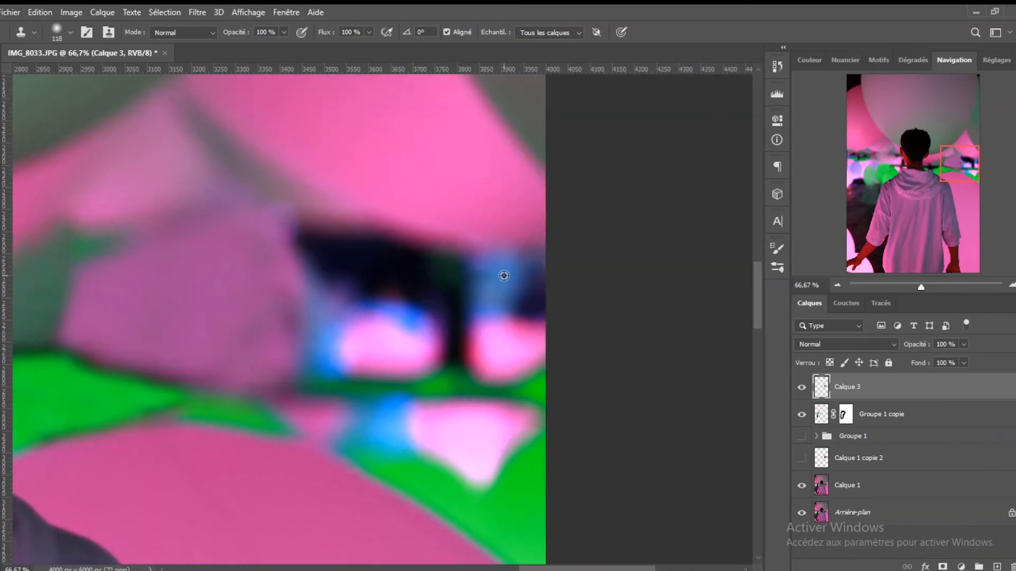
- Clone blue tones over the dark shape near the photo's right edge and refine Calque 3 with a painted layer mask
mouse_move(503, 272)
mouse_down()
mouse_move(474, 299)
mouse_move(506, 278)
mouse_move(462, 272)
mouse_move(444, 287)
mouse_up()
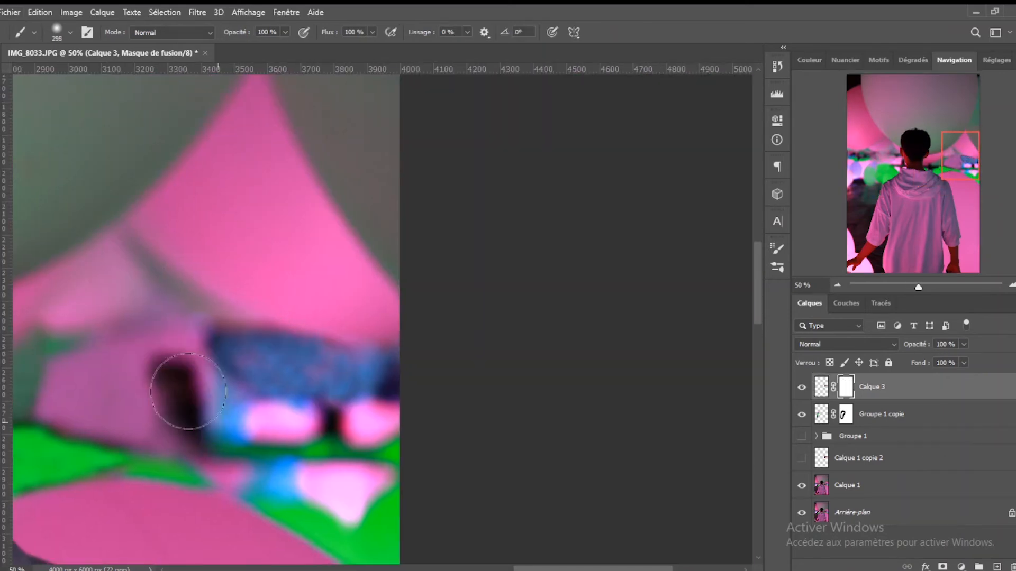
drag(170, 386, 290, 356)
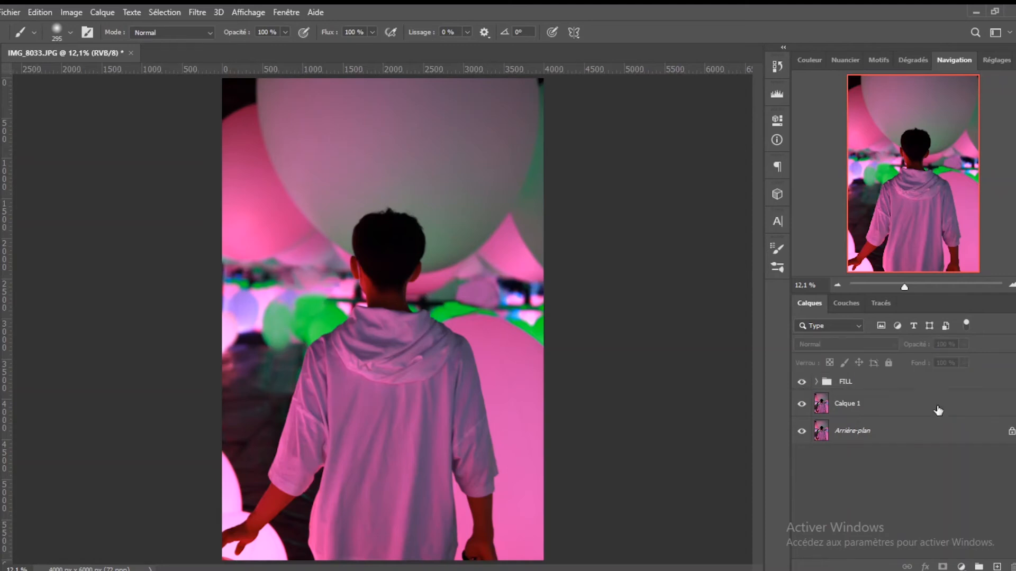
- Outline the large balloon with the Pen tool, and clone its surface over the boy's head on a new layer within the selection
click(936, 407)
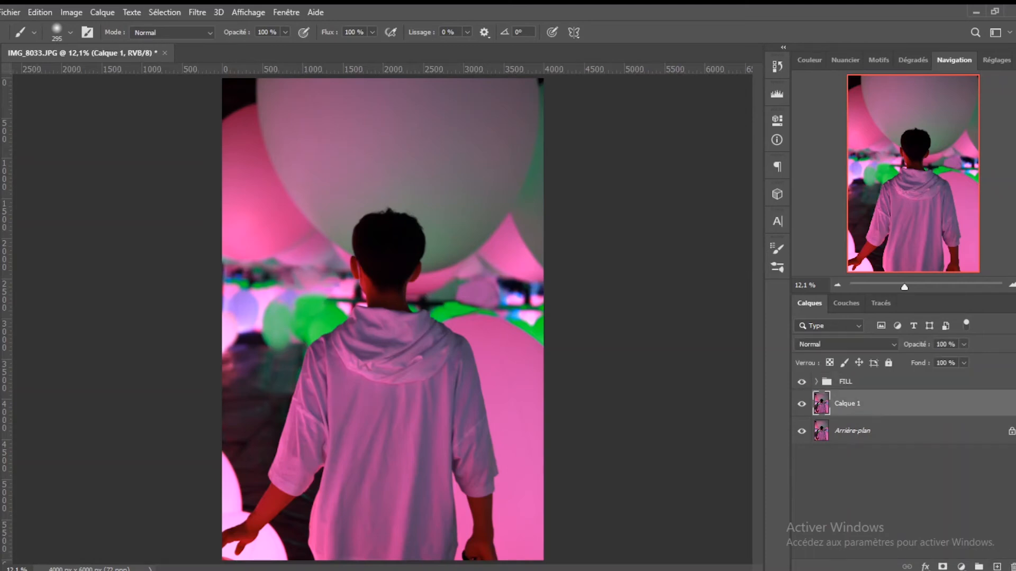
key(p)
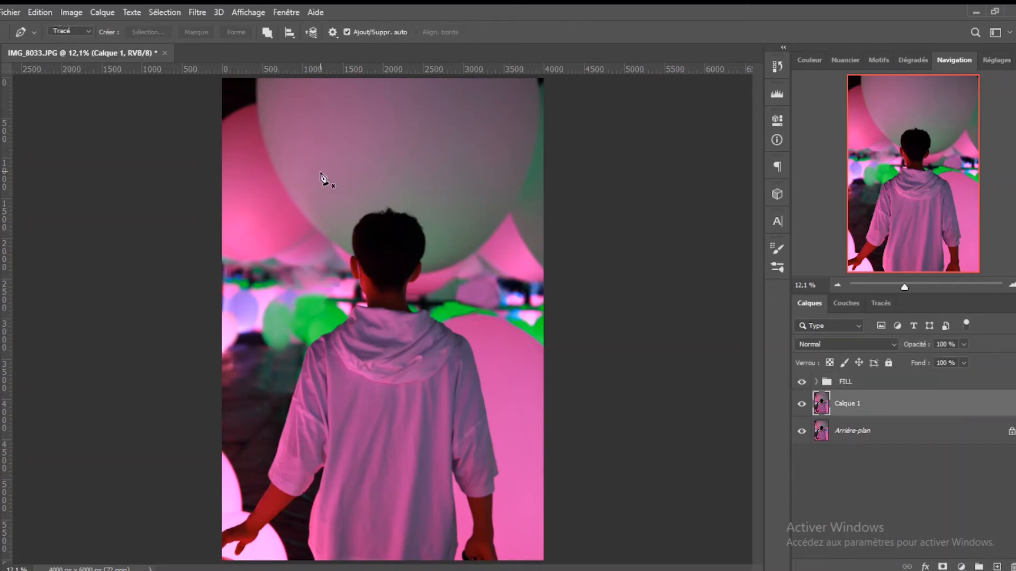
scroll(267, 150, up, 3)
drag(259, 76, 257, 86)
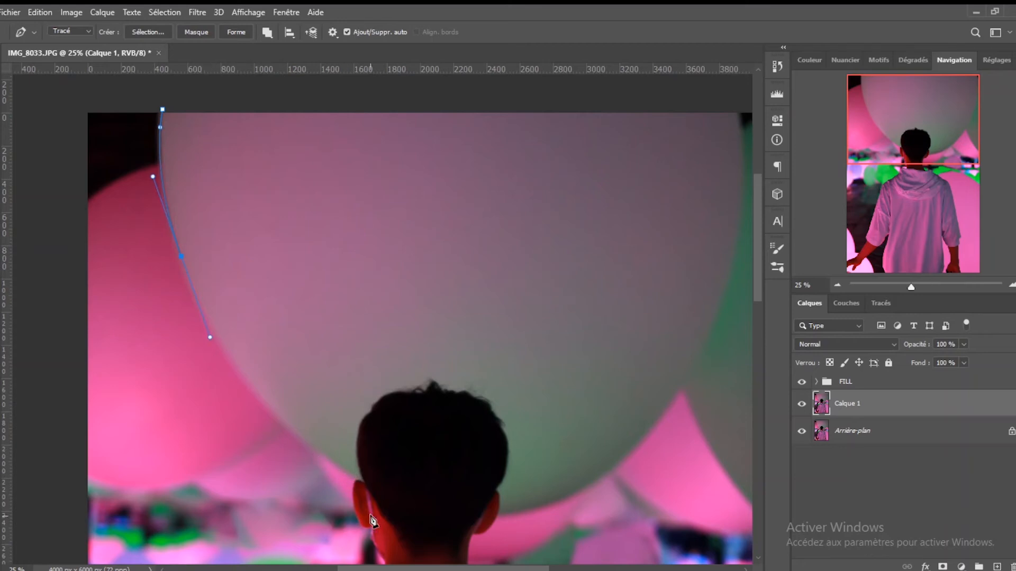
drag(352, 482, 453, 526)
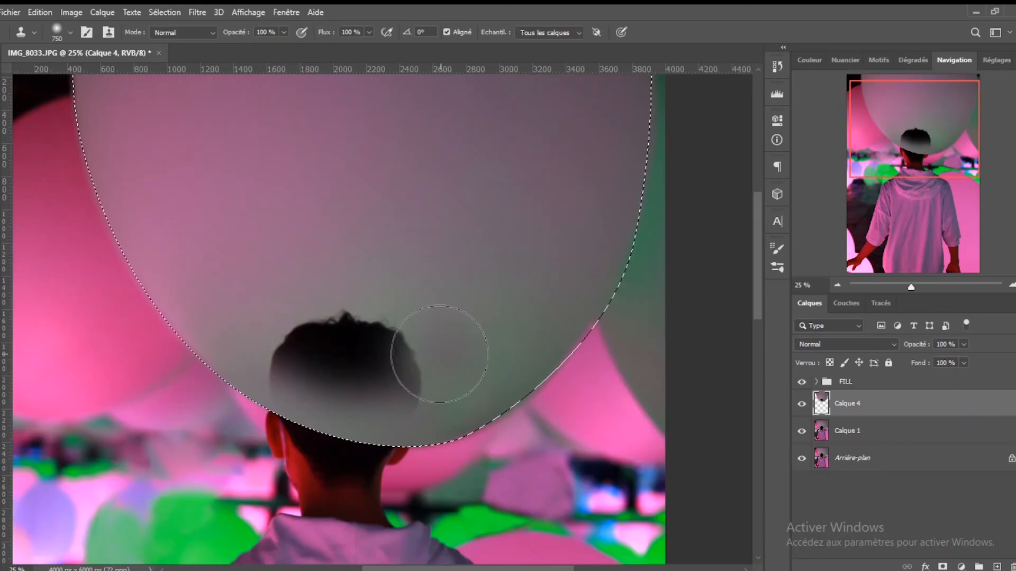
mouse_move(438, 356)
mouse_down()
mouse_move(327, 353)
mouse_move(400, 380)
mouse_move(362, 348)
mouse_move(432, 349)
mouse_move(341, 371)
mouse_up()
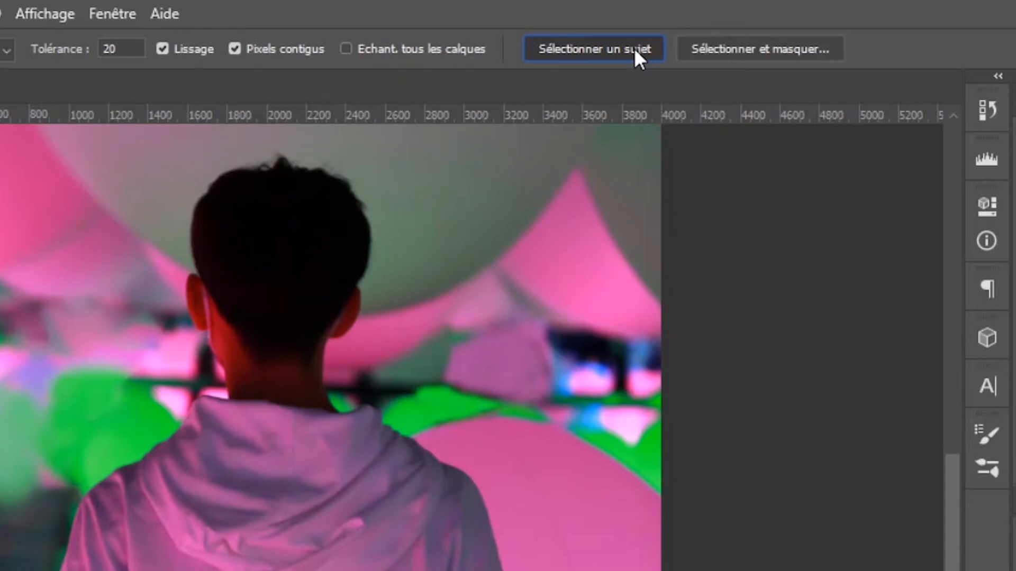
- Select the boy on Calque 1 with Select Subject, trim the selection beside his thumb, and remove him with Content-Aware Fill
click(638, 50)
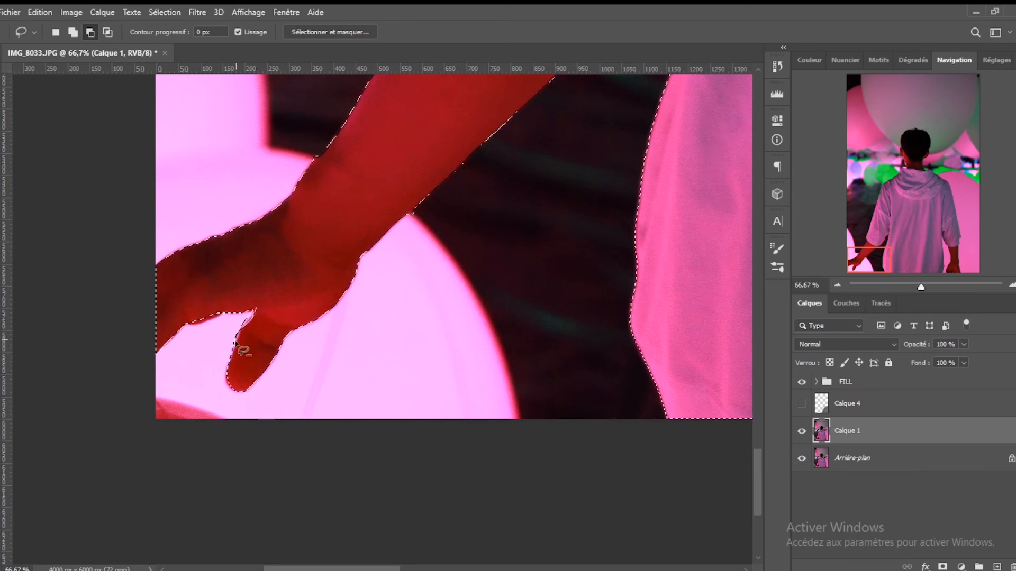
drag(258, 309, 253, 316)
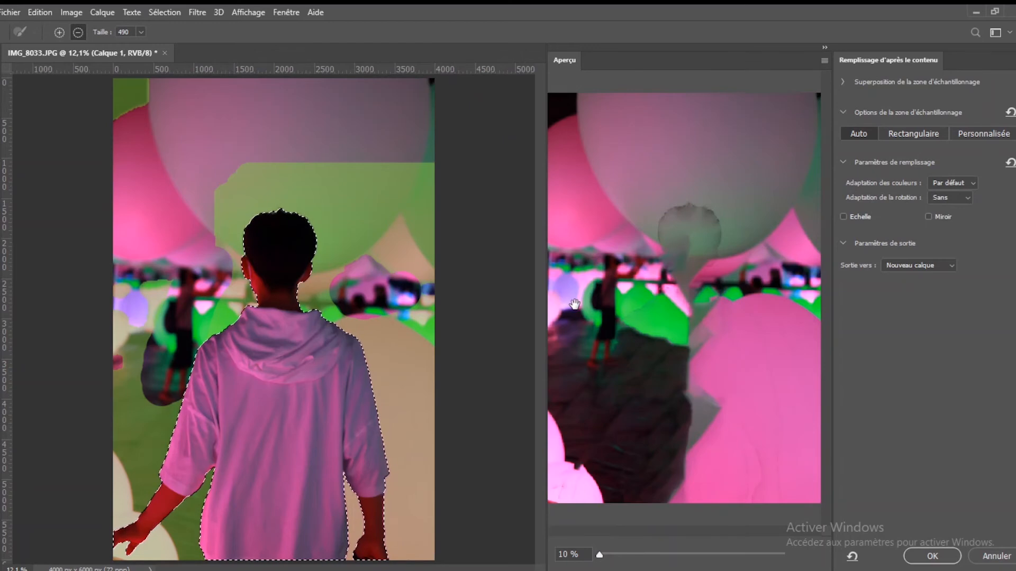
click(931, 556)
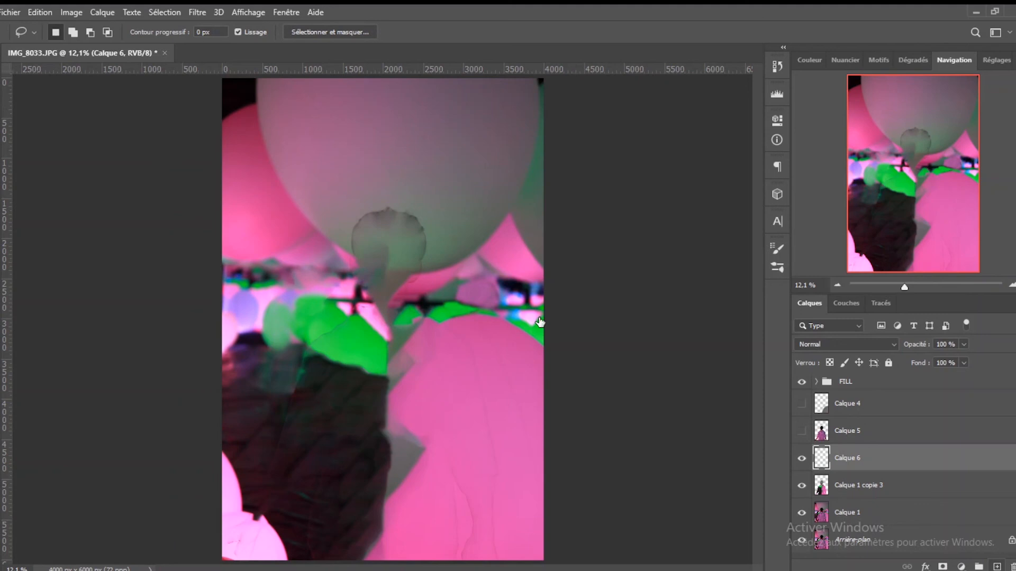
- Clone over the head outline in the large balloon and the rough fill between the pink balloon and dark floor on Calque 6
key(s)
alt+click(488, 192)
drag(435, 225, 430, 231)
alt+click(483, 470)
drag(418, 455, 372, 471)
alt+click(315, 474)
mouse_move(286, 447)
mouse_down()
mouse_move(276, 370)
mouse_move(259, 373)
mouse_up()
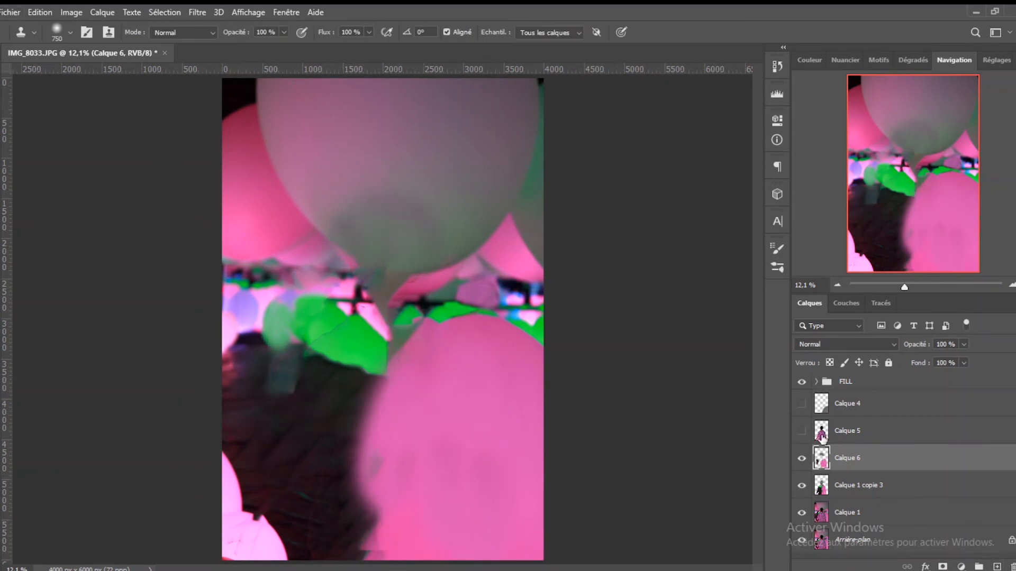